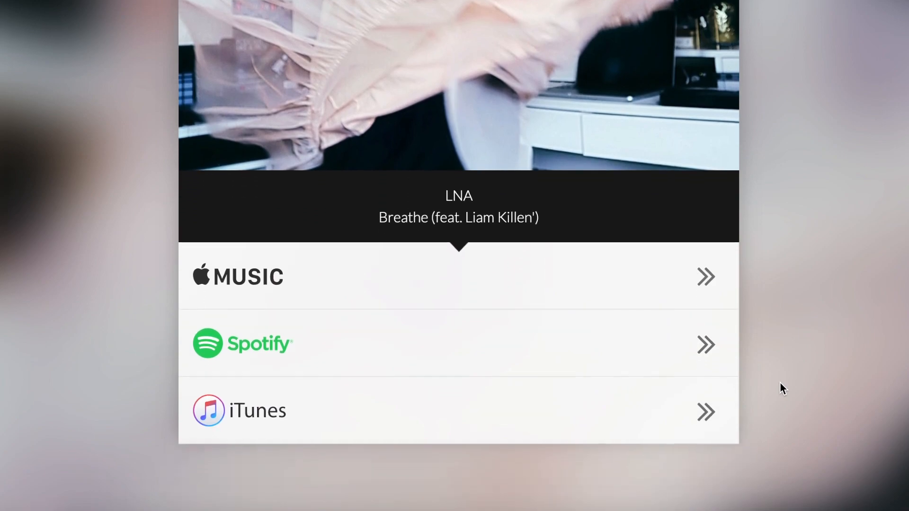
- Look over the release's public landing page and its HyperFollow details on DistroKid
{"action": "scroll", "coordinate": [779, 382], "scroll_direction": "up", "scroll_amount": 8}
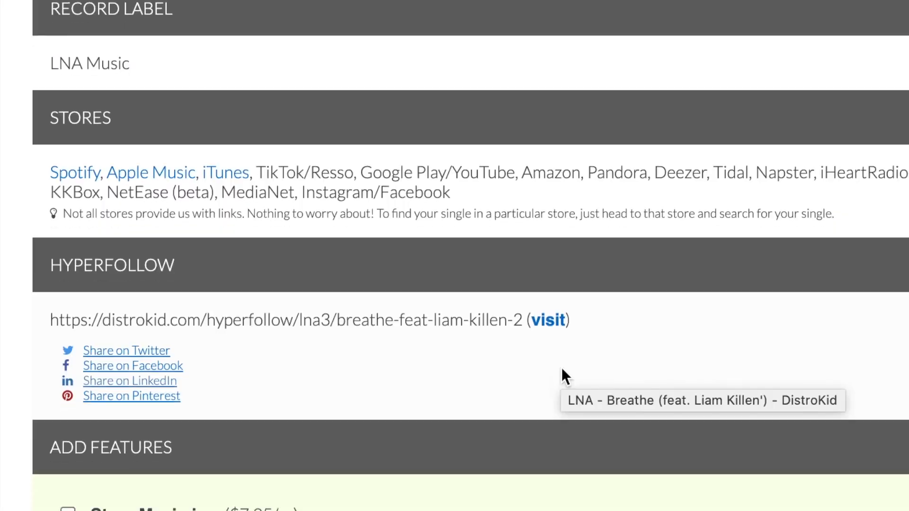
{"action": "scroll", "coordinate": [563, 376], "scroll_direction": "down", "scroll_amount": 3}
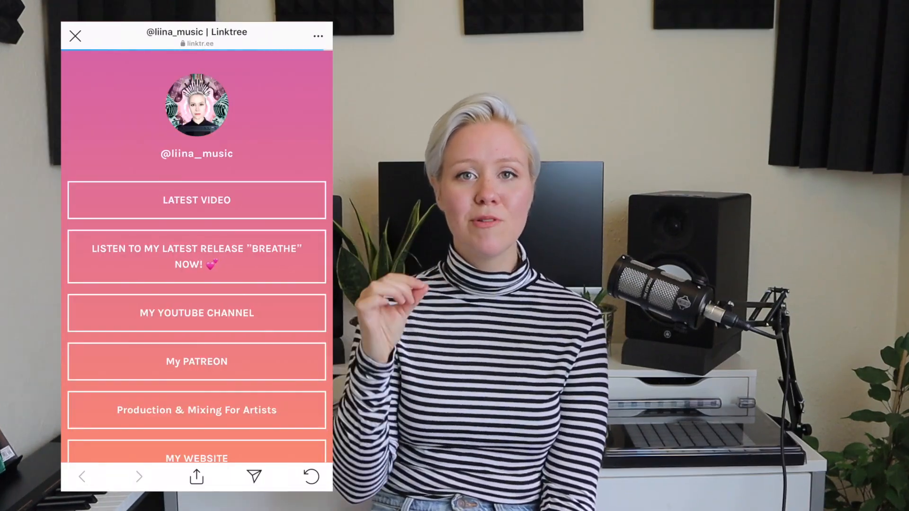
- Open the latest release "Breathe" from the Linktree page, look through its streaming services and choose Spotify
{"action": "left_click", "coordinate": [196, 257]}
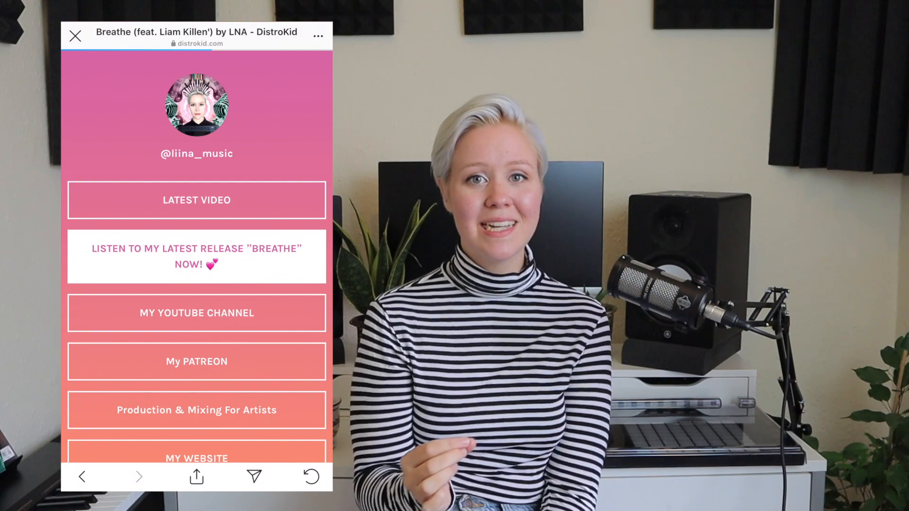
{"action": "scroll", "coordinate": [197, 257], "scroll_direction": "down", "scroll_amount": 1}
{"action": "scroll", "coordinate": [197, 257], "scroll_direction": "up", "scroll_amount": 1}
{"action": "scroll", "coordinate": [197, 256], "scroll_direction": "down", "scroll_amount": 2}
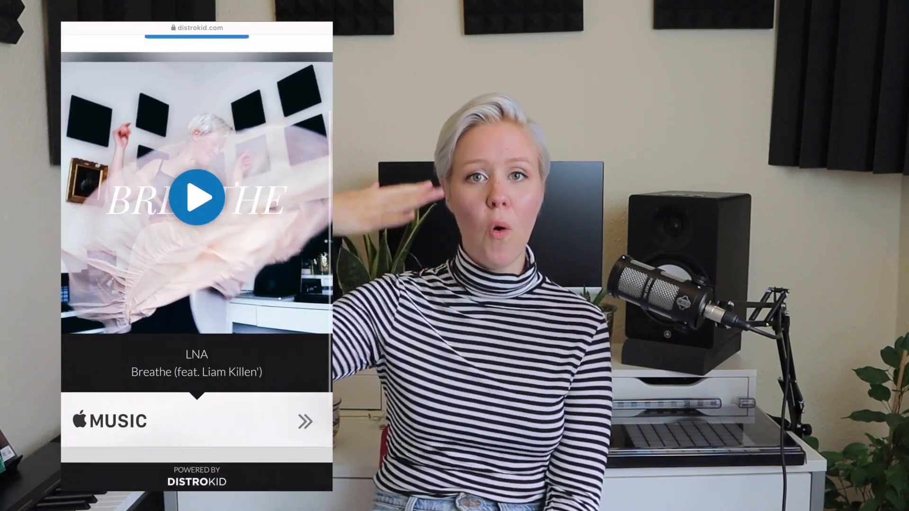
{"action": "scroll", "coordinate": [196, 256], "scroll_direction": "down", "scroll_amount": 3}
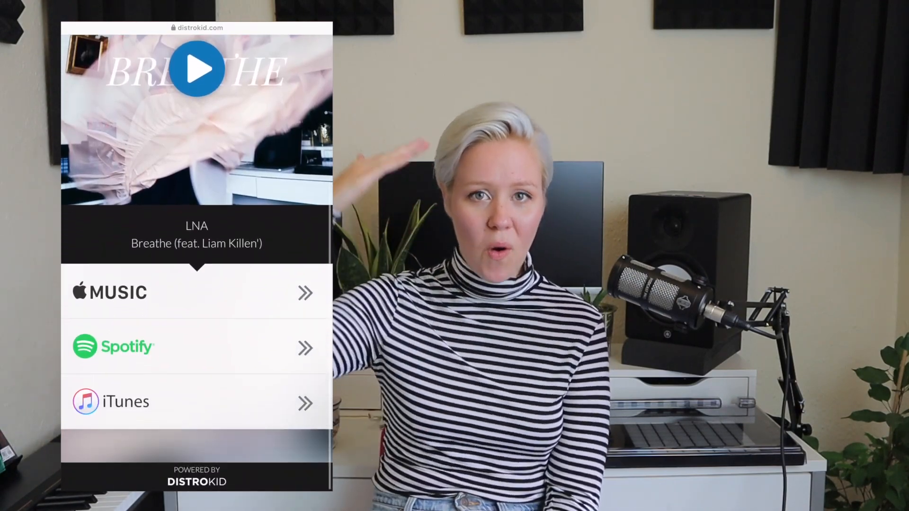
{"action": "scroll", "coordinate": [197, 257], "scroll_direction": "up", "scroll_amount": 1}
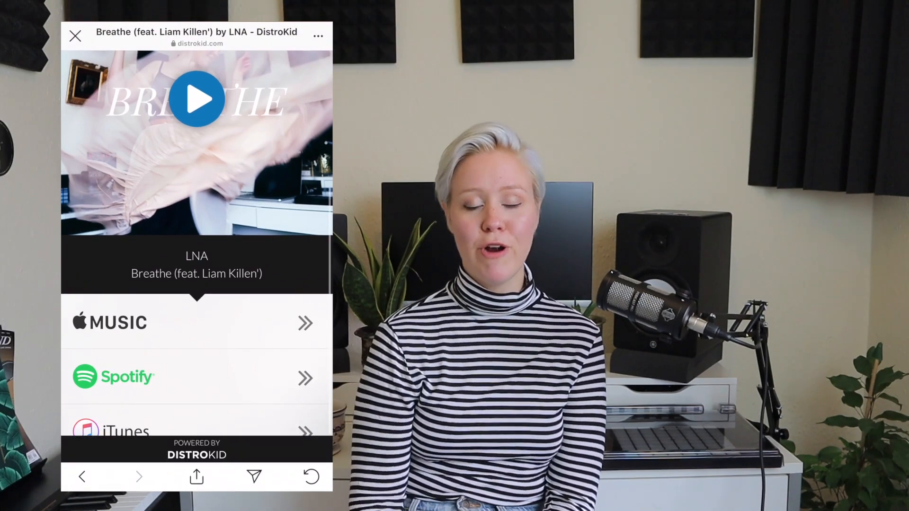
{"action": "left_click", "coordinate": [116, 376]}
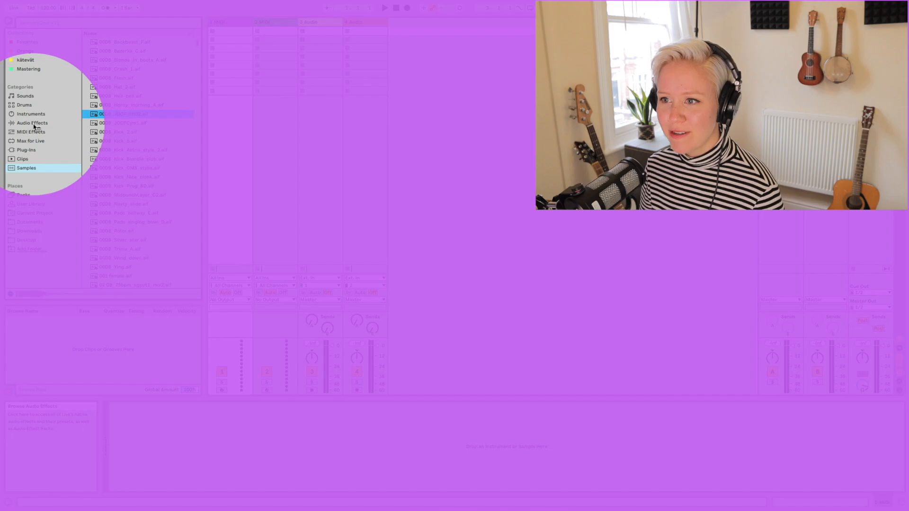
- Show the Instruments category in Ableton Live's browser
{"action": "left_click", "coordinate": [33, 114]}
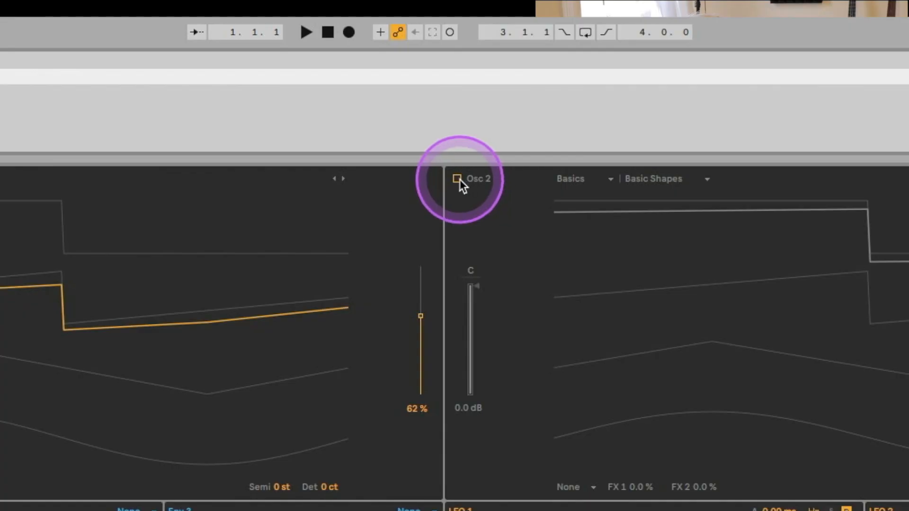
- Try out the activation switches of Wavetable's second oscillator and sub oscillator
{"action": "left_click", "coordinate": [464, 85]}
{"action": "left_click", "coordinate": [464, 85]}
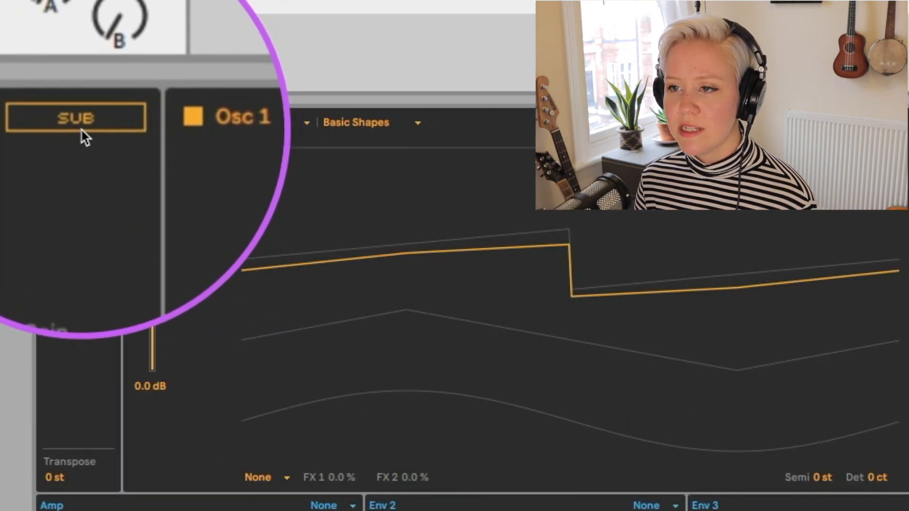
{"action": "left_click", "coordinate": [78, 124]}
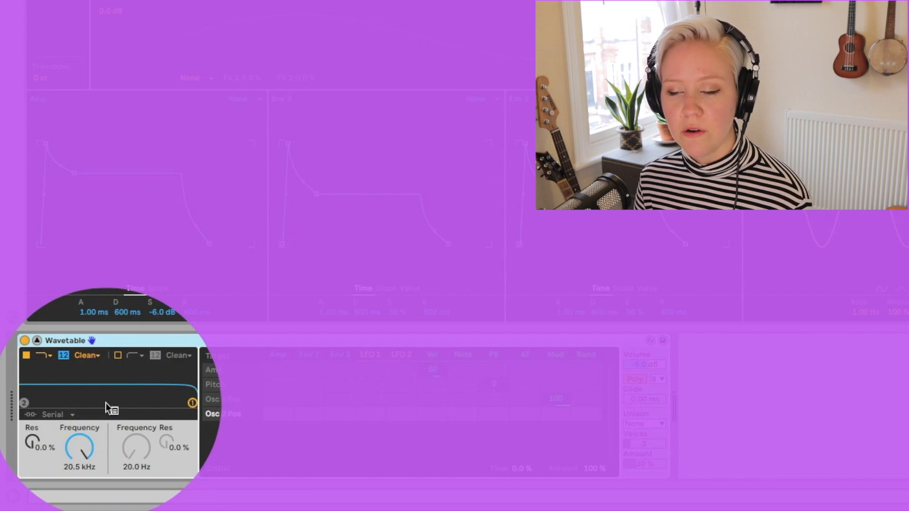
- Examine Wavetable's filter section, modulation matrix and the Osc 1 settings
{"action": "left_click", "coordinate": [109, 381]}
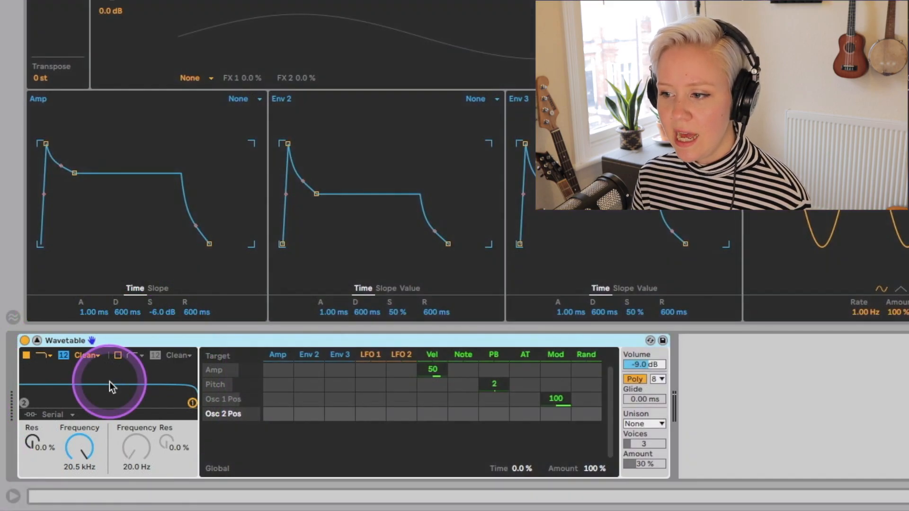
{"action": "left_click", "coordinate": [280, 399]}
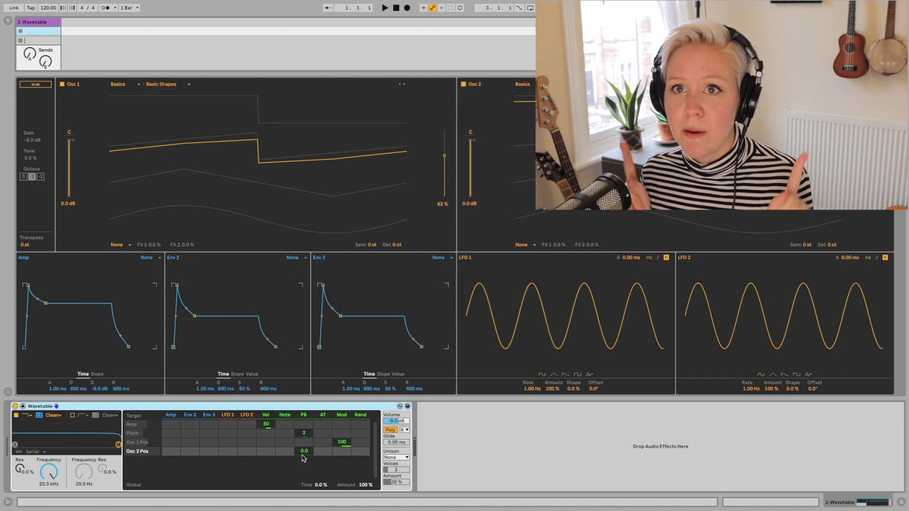
{"action": "left_click", "coordinate": [392, 246]}
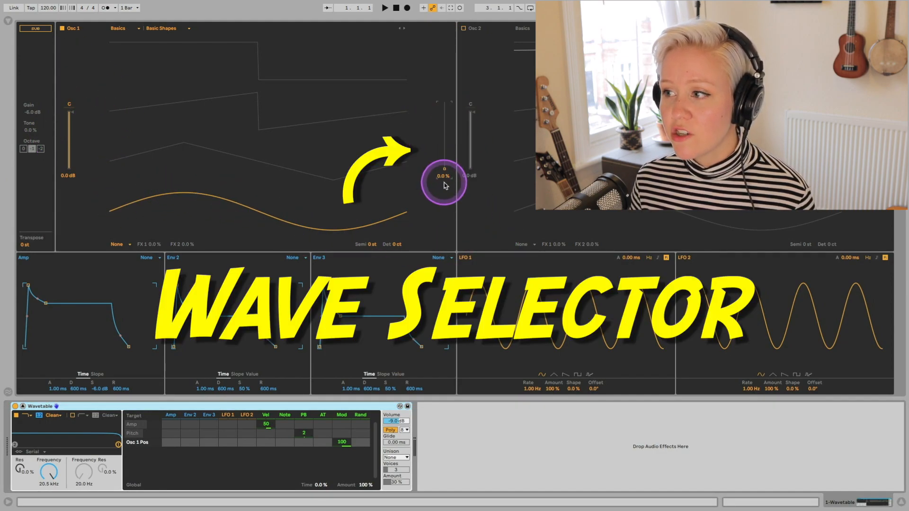
- Set the wave position of Osc 1 to 27 %
{"action": "mouse_move", "coordinate": [440, 170]}
{"action": "left_mouse_down"}
{"action": "mouse_move", "coordinate": [432, 162]}
{"action": "mouse_move", "coordinate": [436, 169]}
{"action": "left_mouse_up"}
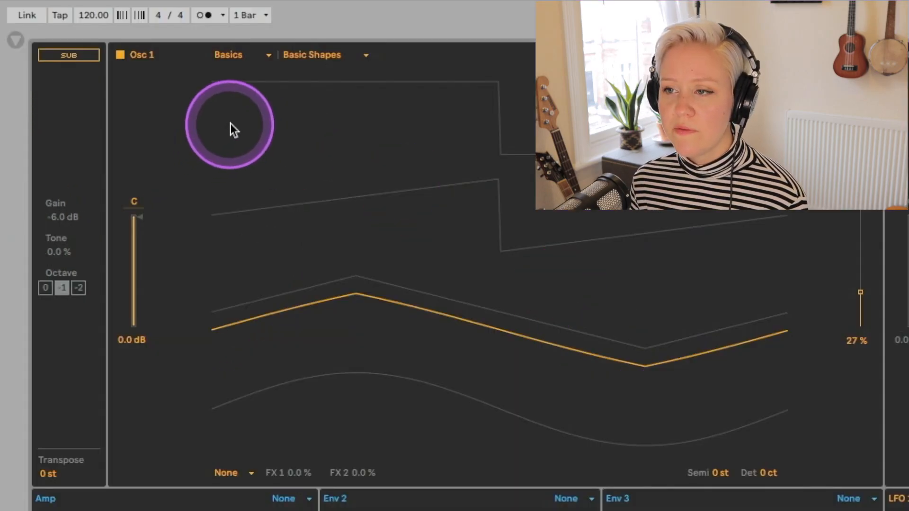
- Look through Osc 1's wavetable categories and choose the Saw PW Bass wavetable from Basics
{"action": "left_click", "coordinate": [255, 58]}
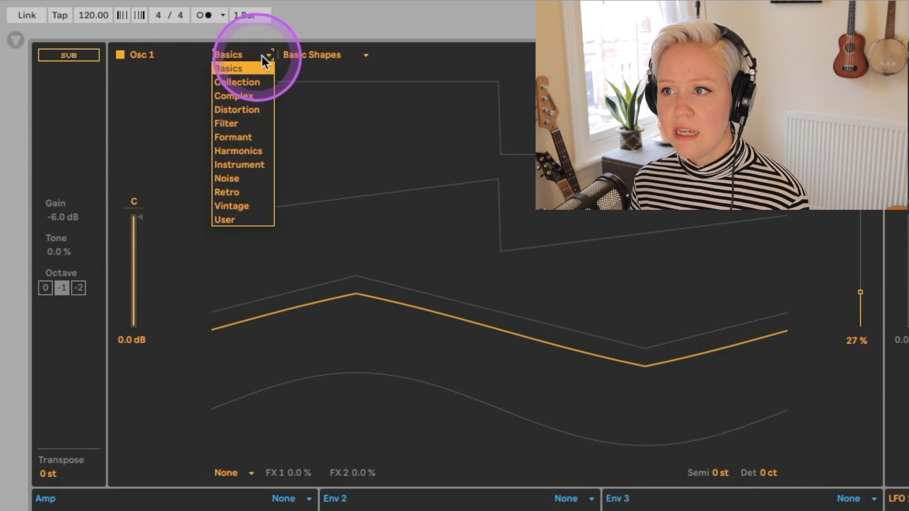
{"action": "left_click", "coordinate": [262, 56]}
{"action": "left_click", "coordinate": [313, 59]}
{"action": "left_click", "coordinate": [318, 58]}
{"action": "left_click", "coordinate": [247, 58]}
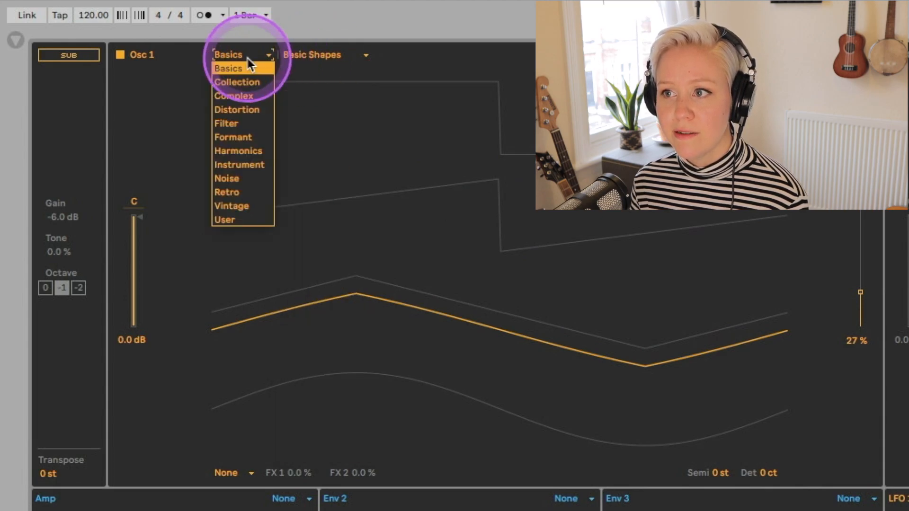
{"action": "left_click", "coordinate": [234, 55]}
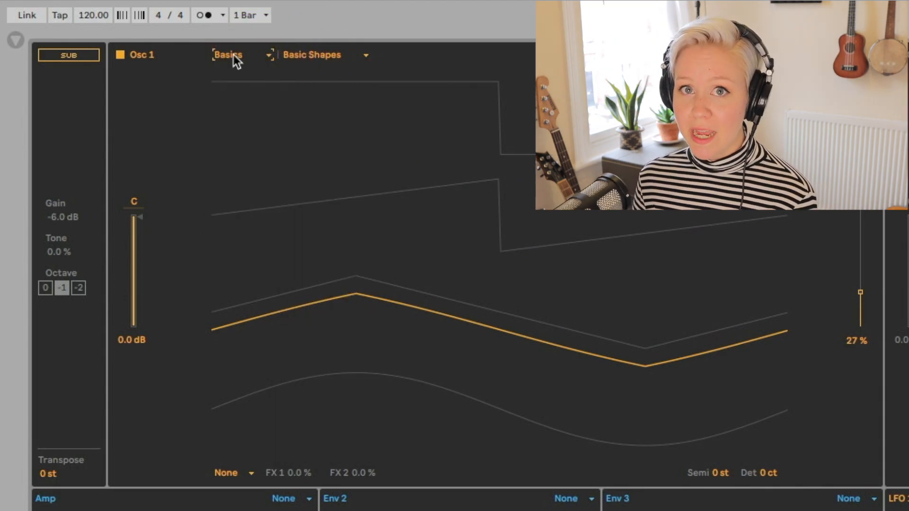
{"action": "left_click", "coordinate": [234, 54]}
{"action": "left_click", "coordinate": [234, 55]}
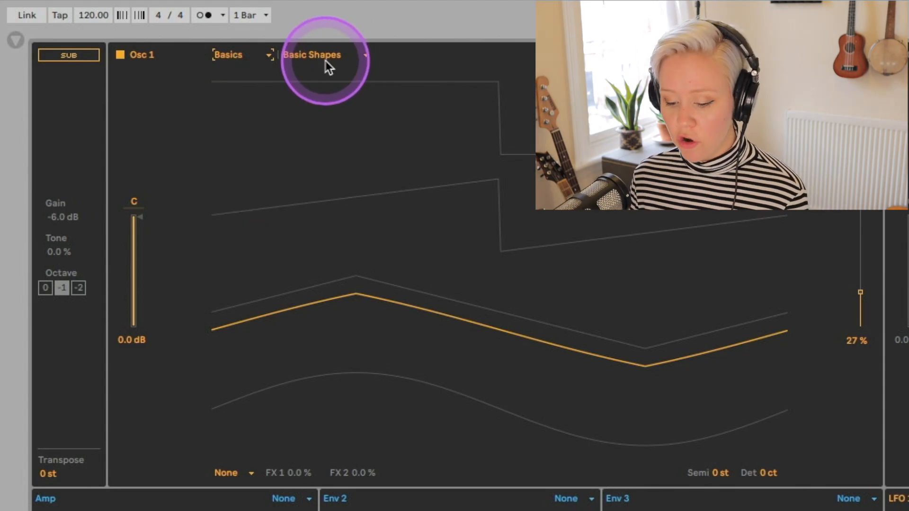
{"action": "left_click", "coordinate": [325, 61]}
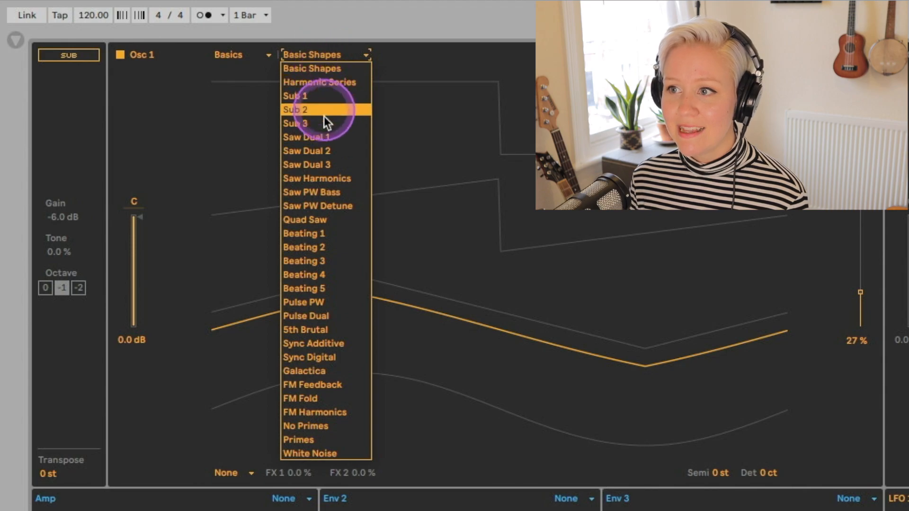
{"action": "left_click", "coordinate": [317, 189]}
- Switch Osc 1 to the Distortion category and choose the Freak wavetable
{"action": "left_click", "coordinate": [246, 57]}
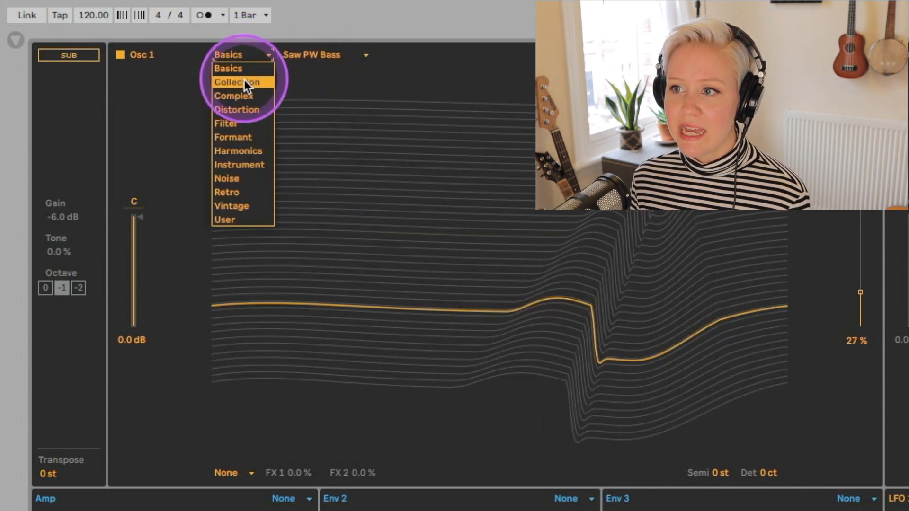
{"action": "left_click", "coordinate": [249, 112]}
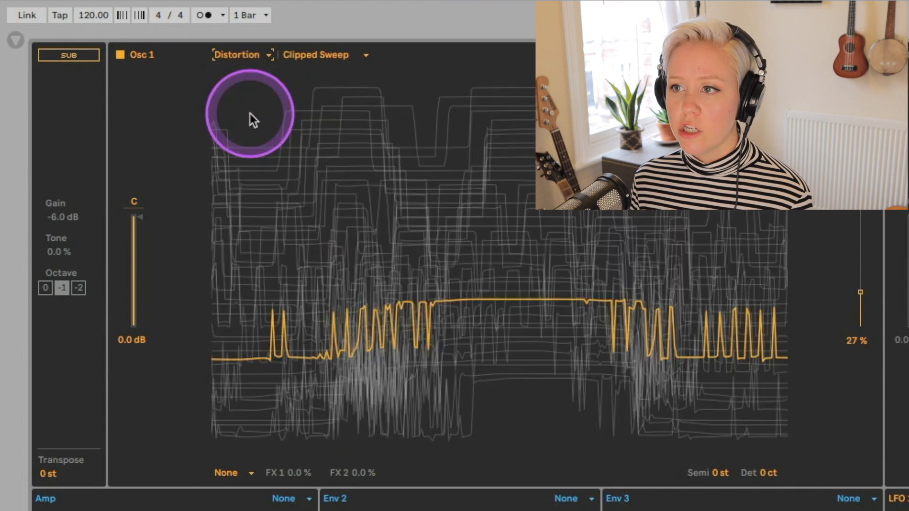
{"action": "left_click", "coordinate": [319, 58]}
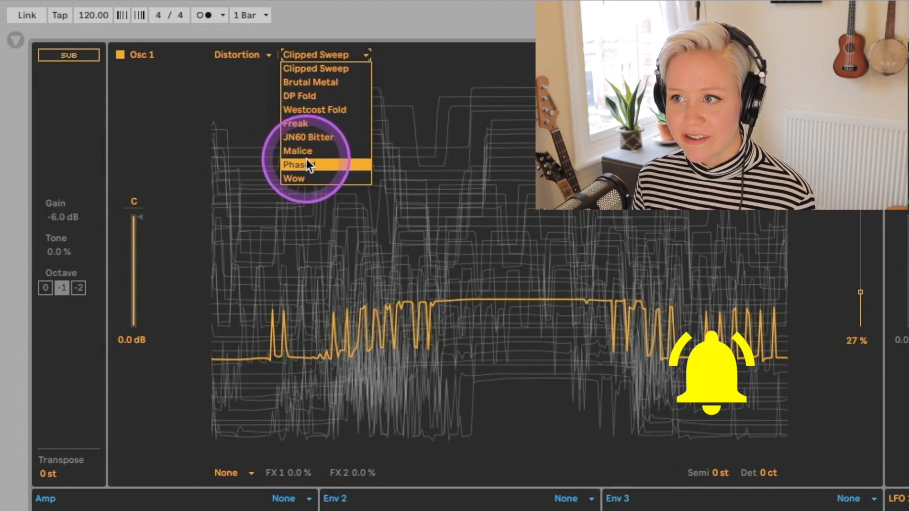
{"action": "left_click", "coordinate": [316, 123]}
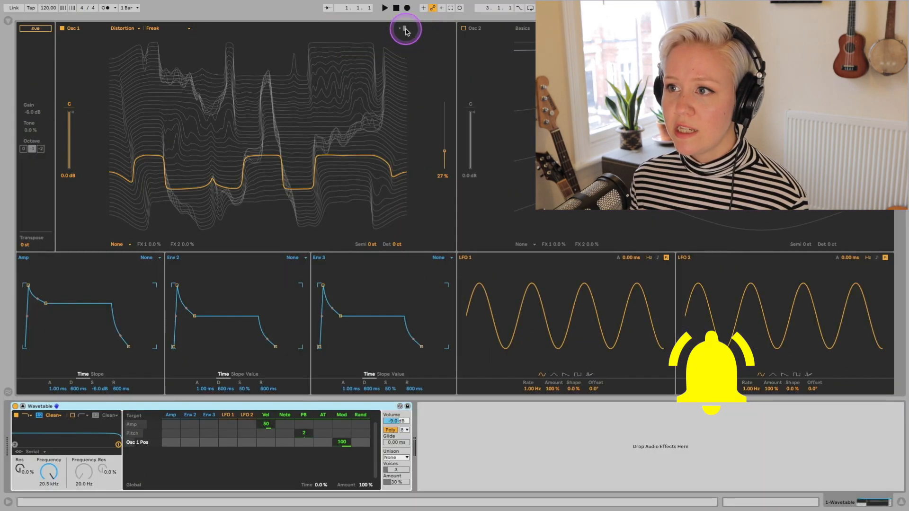
- Step Osc 1 back through the wavetables to Verbed in the Complex category and set its wave position to about 56 %
{"action": "left_click", "coordinate": [406, 30]}
{"action": "left_click", "coordinate": [406, 29]}
{"action": "left_click", "coordinate": [402, 30]}
{"action": "left_click", "coordinate": [402, 29]}
{"action": "left_click", "coordinate": [402, 29]}
{"action": "left_click", "coordinate": [402, 30]}
{"action": "left_click", "coordinate": [401, 30]}
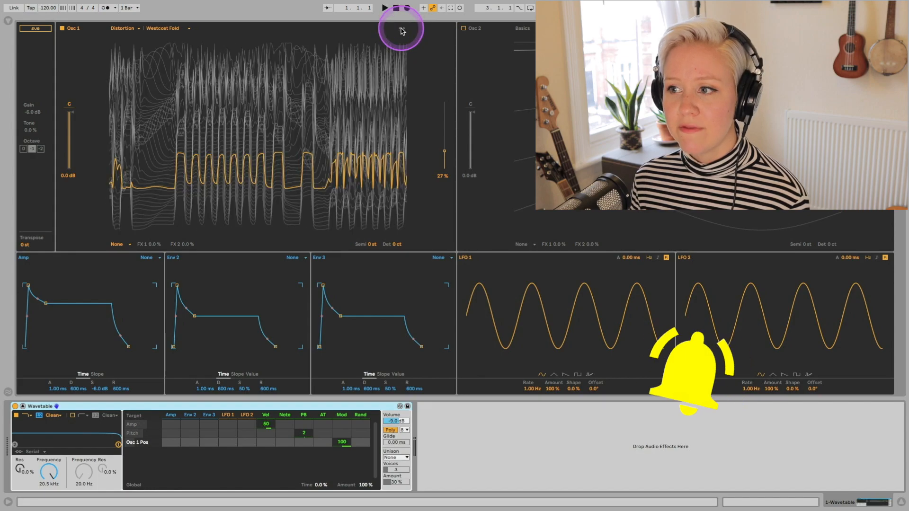
{"action": "left_click", "coordinate": [401, 30]}
{"action": "left_click", "coordinate": [401, 30]}
{"action": "left_click", "coordinate": [401, 30]}
{"action": "left_click", "coordinate": [402, 30]}
{"action": "left_click", "coordinate": [401, 30]}
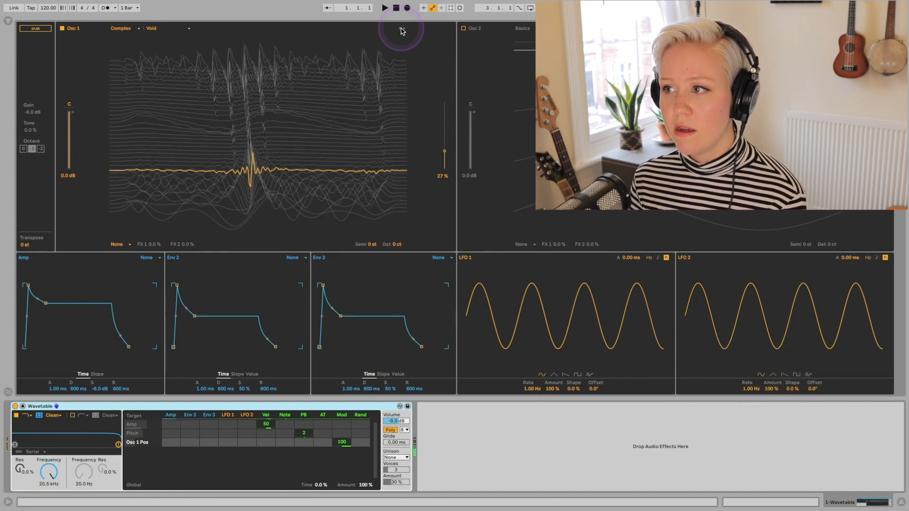
{"action": "left_click", "coordinate": [401, 30]}
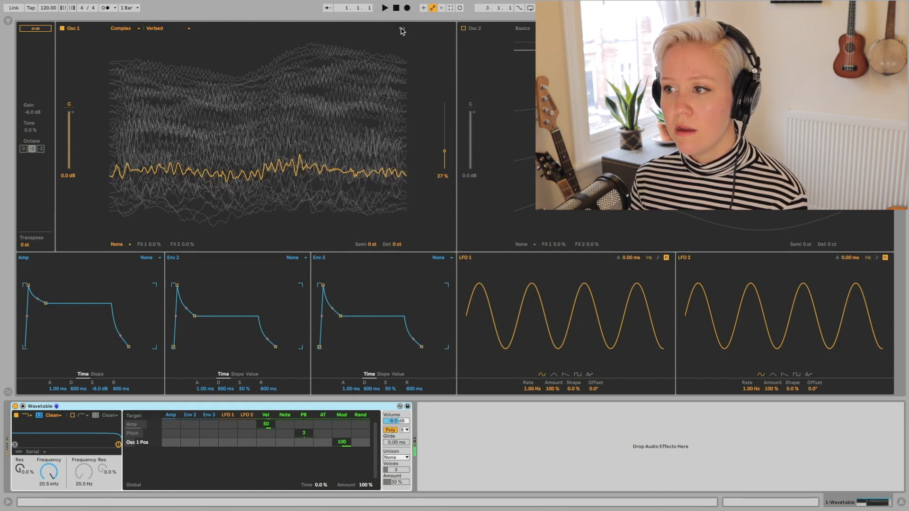
{"action": "left_click_drag", "start_coordinate": [345, 173], "coordinate": [350, 126]}
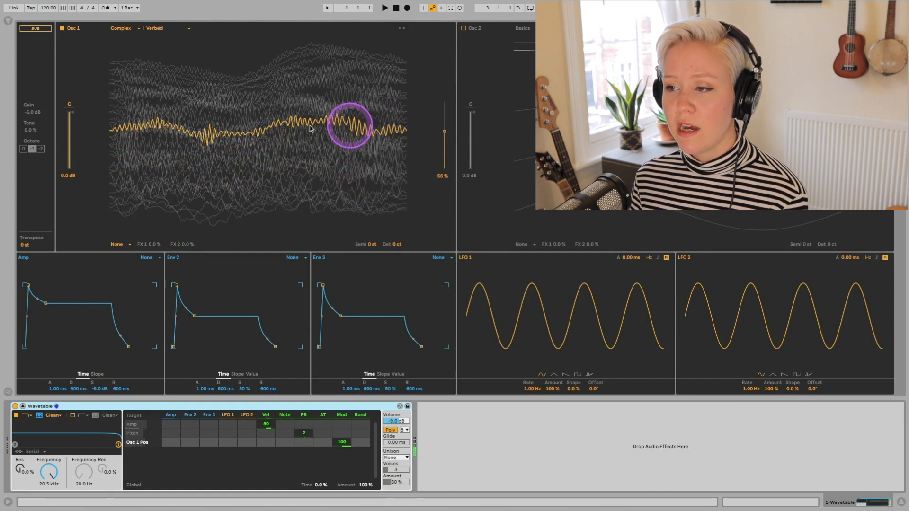
- Switch Osc 1 to the Transformations wavetable and set its wave position to 53 %
{"action": "left_click", "coordinate": [402, 30]}
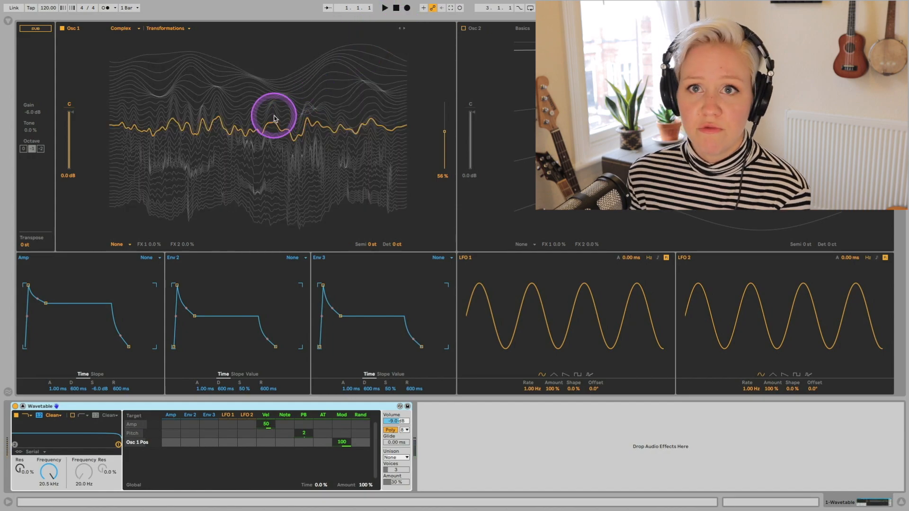
{"action": "left_click_drag", "start_coordinate": [274, 119], "coordinate": [387, 134]}
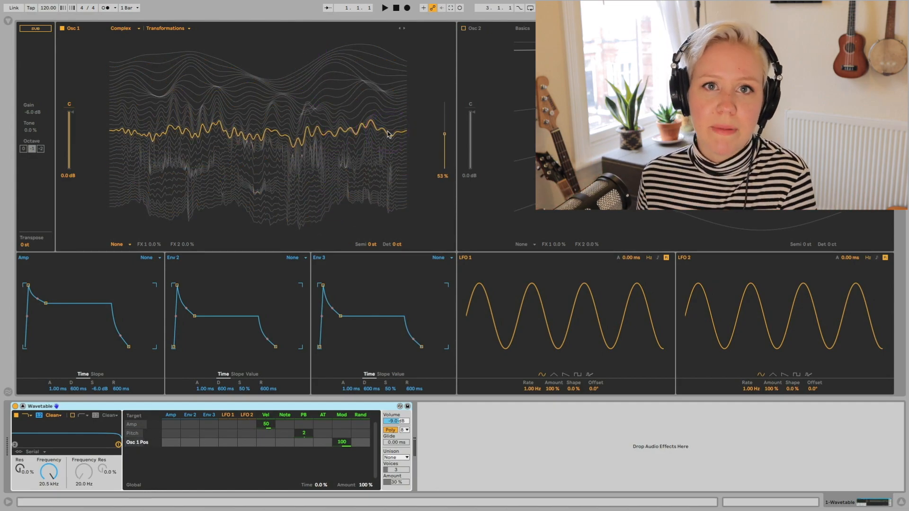
- Lower Osc 1's wave position to 8.3 %, switch on Osc 2 and sweep the position of the wave again
{"action": "left_click_drag", "start_coordinate": [308, 137], "coordinate": [467, 36]}
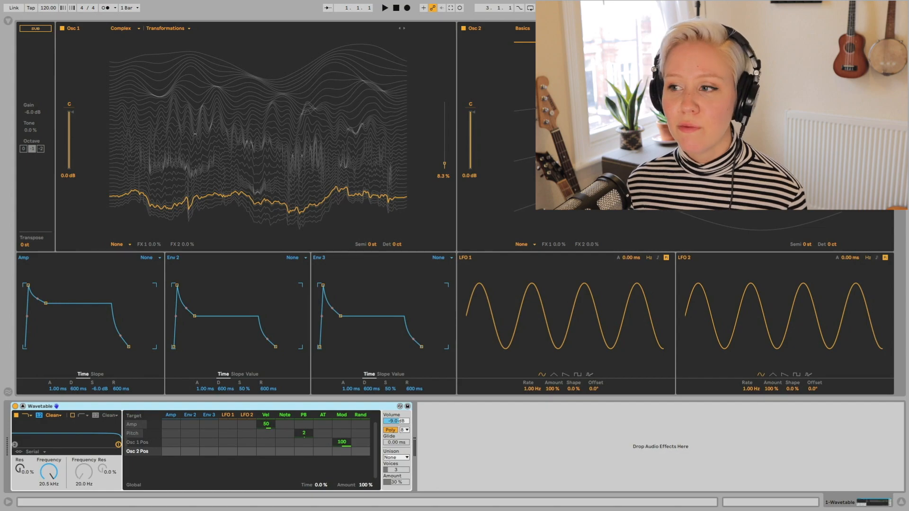
{"action": "left_click_drag", "start_coordinate": [379, 144], "coordinate": [254, 77]}
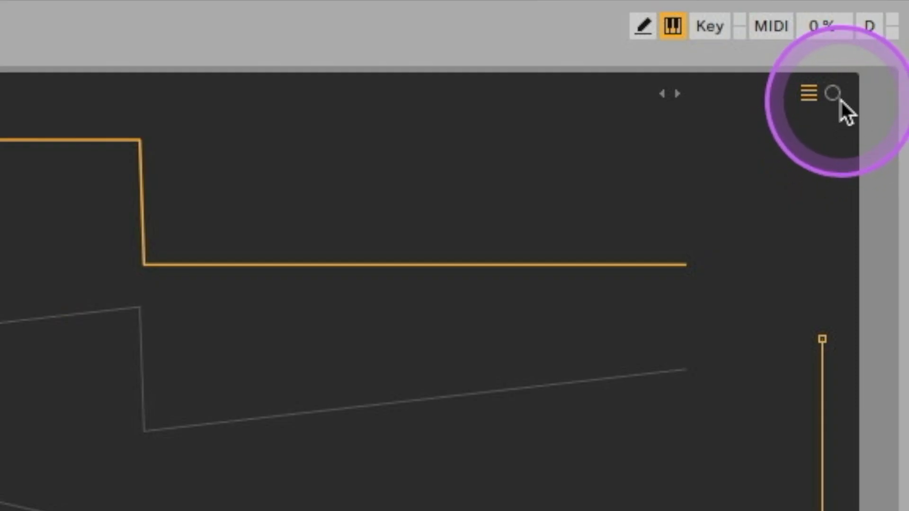
- Display the wavetables in the circular view and raise Osc 1's wave position to 100 %
{"action": "left_click", "coordinate": [836, 96]}
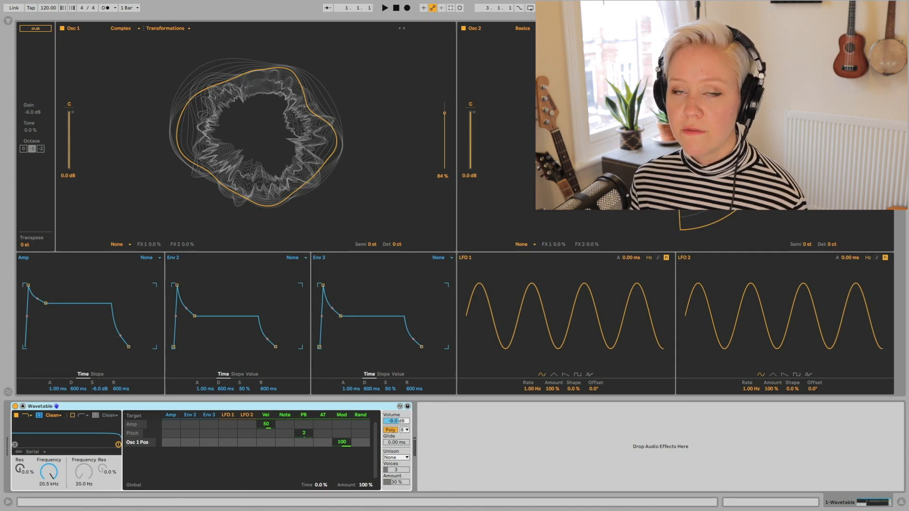
{"action": "left_click_drag", "start_coordinate": [383, 77], "coordinate": [404, 47]}
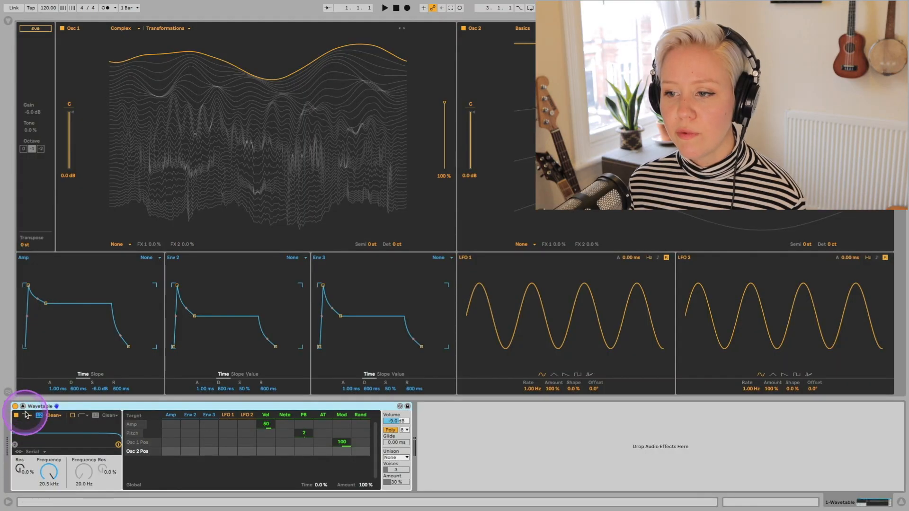
- Collapse Wavetable's expanded view back to the compact device and show the browser
{"action": "left_click", "coordinate": [23, 407]}
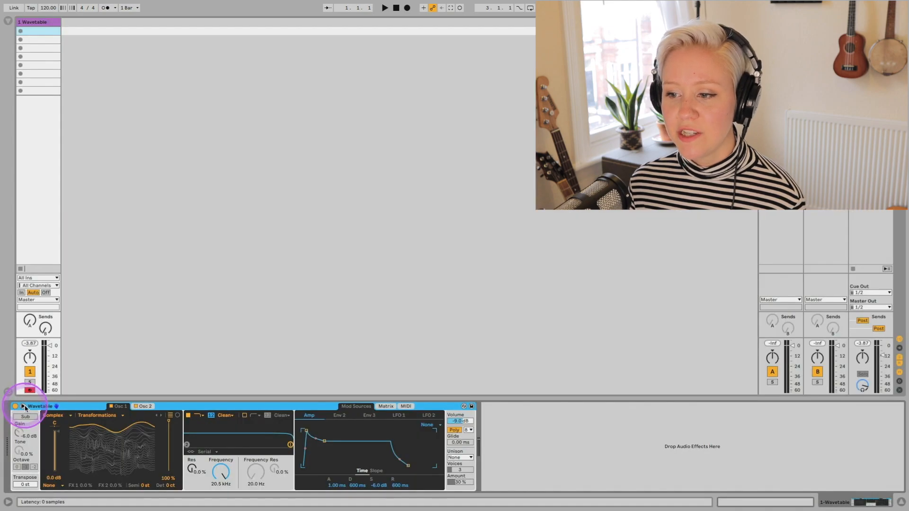
{"action": "left_click", "coordinate": [8, 21]}
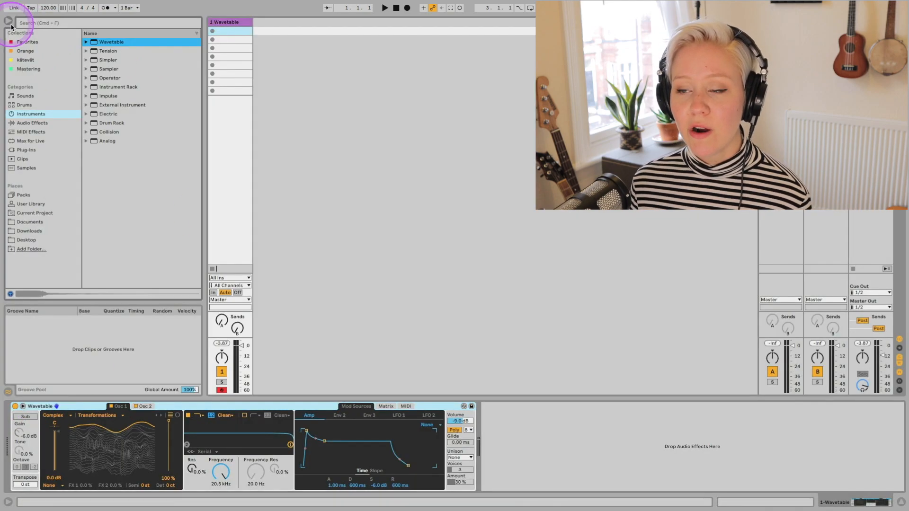
- Find the sample 7y9A Kit-Gitch5.aif in the sample library and load it into Osc 1 as a user wavetable
{"action": "left_click", "coordinate": [34, 169]}
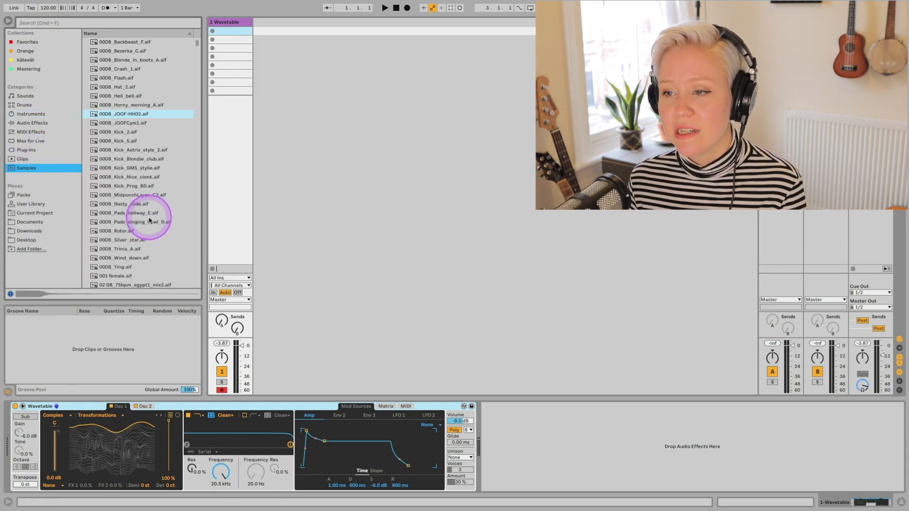
{"action": "left_click", "coordinate": [133, 195]}
{"action": "scroll", "coordinate": [128, 261], "scroll_direction": "down", "scroll_amount": 15}
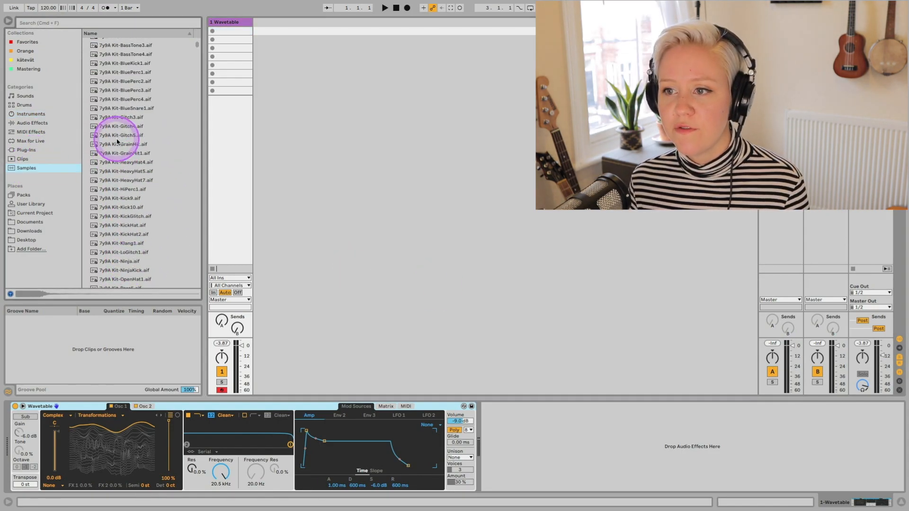
{"action": "left_click_drag", "start_coordinate": [117, 138], "coordinate": [134, 442]}
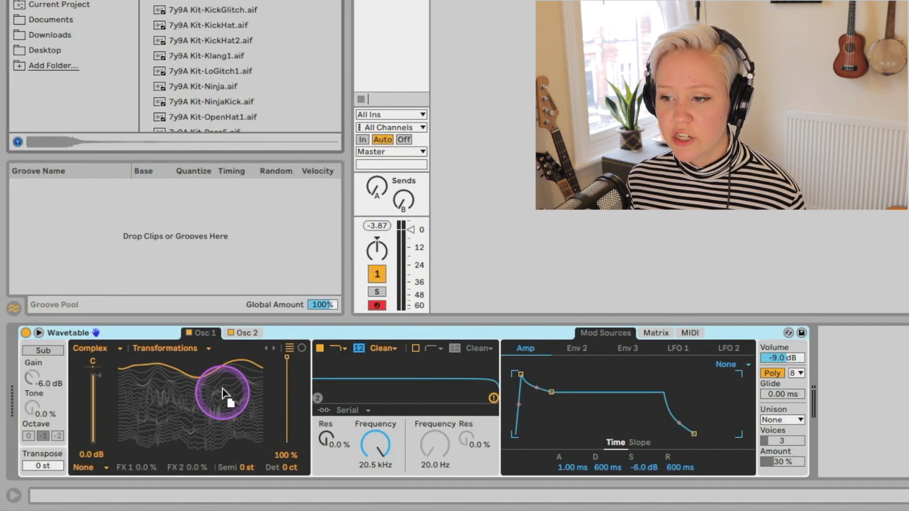
{"action": "left_click_drag", "start_coordinate": [223, 393], "coordinate": [191, 403]}
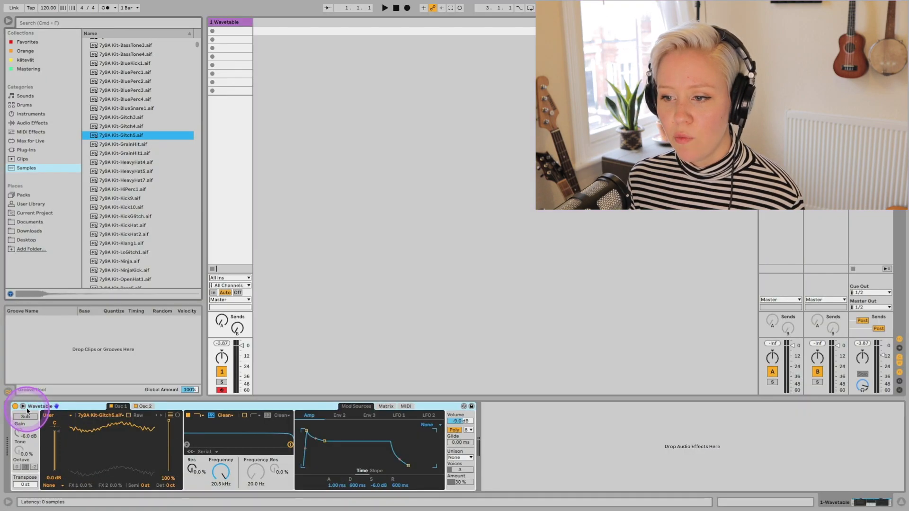
- Show Wavetable in its expanded view with the browser hidden, and switch off Osc 2
{"action": "left_click", "coordinate": [39, 333]}
{"action": "left_click", "coordinate": [8, 21]}
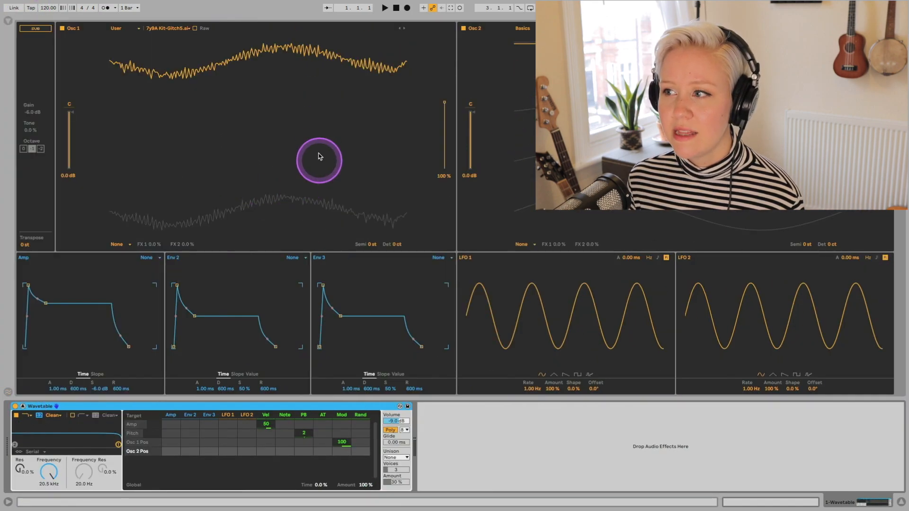
{"action": "left_click_drag", "start_coordinate": [341, 169], "coordinate": [171, 51]}
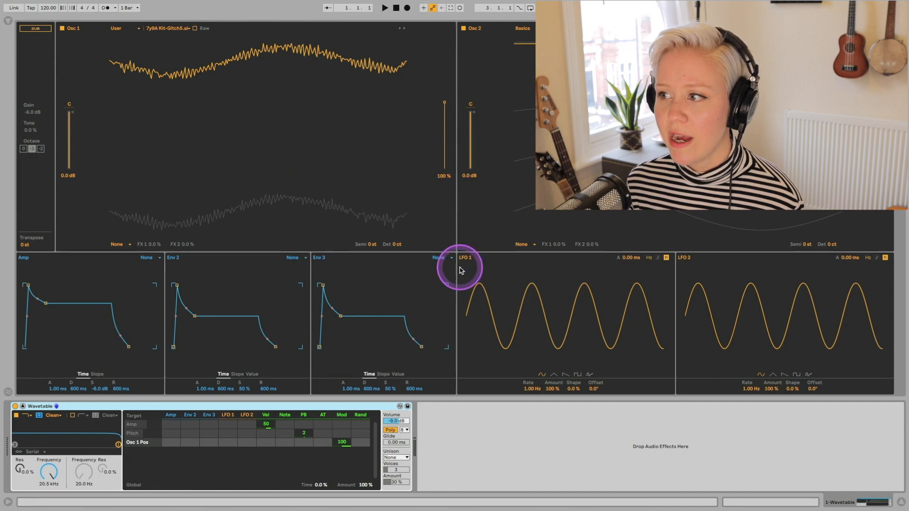
{"action": "left_click", "coordinate": [464, 29]}
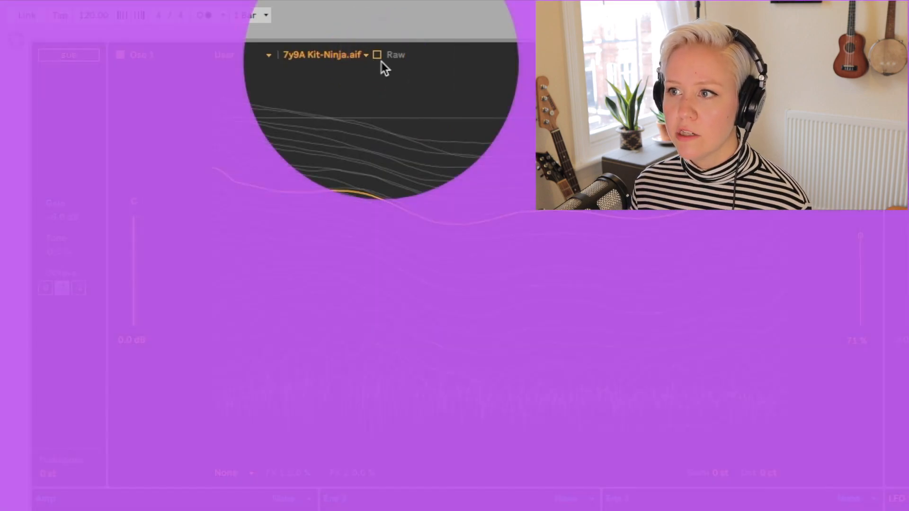
- Compare the 7y9A Kit-Ninja.aif wavetable in Osc 1 with and without Raw mode, leaving Raw switched on
{"action": "left_click", "coordinate": [377, 56]}
{"action": "left_click", "coordinate": [378, 56]}
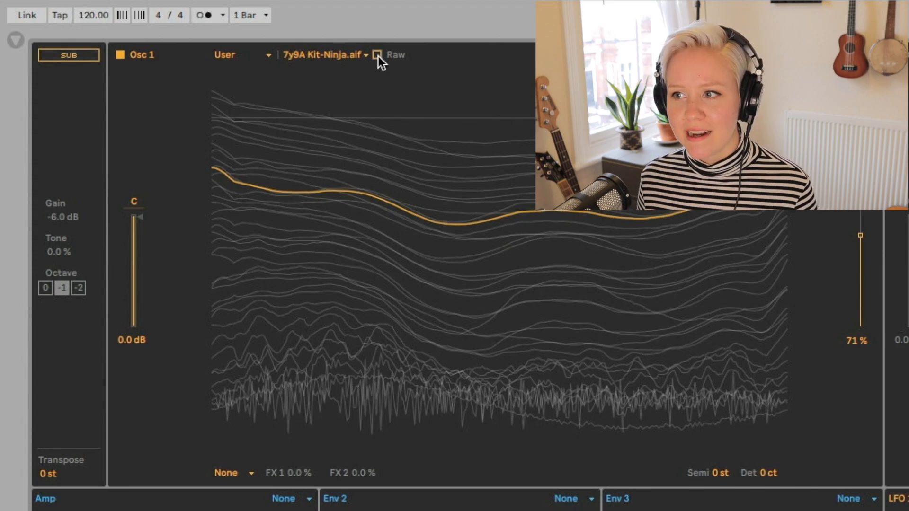
{"action": "left_click", "coordinate": [377, 55]}
{"action": "left_click", "coordinate": [377, 55]}
{"action": "left_click", "coordinate": [377, 55]}
{"action": "left_click", "coordinate": [378, 55]}
{"action": "left_click", "coordinate": [378, 55]}
{"action": "left_click", "coordinate": [377, 54]}
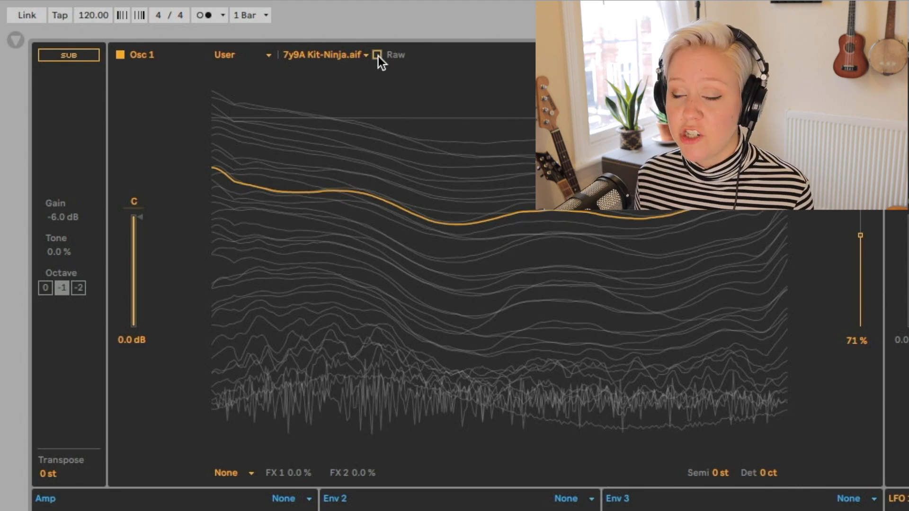
{"action": "left_click", "coordinate": [377, 55]}
- Apply the Fm effect to Osc 1 with Tune 80 % and Amt 73 %, and lower the wave position to 0 %
{"action": "left_click", "coordinate": [244, 477]}
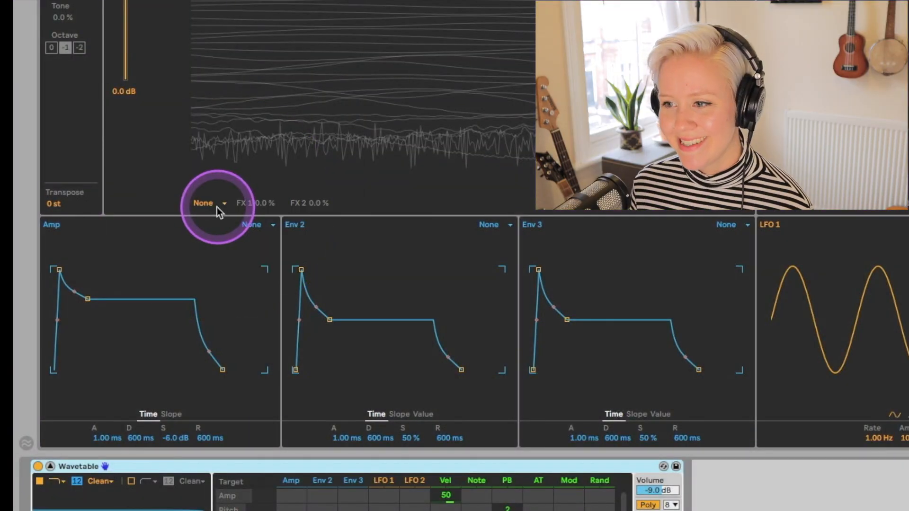
{"action": "left_click", "coordinate": [208, 204]}
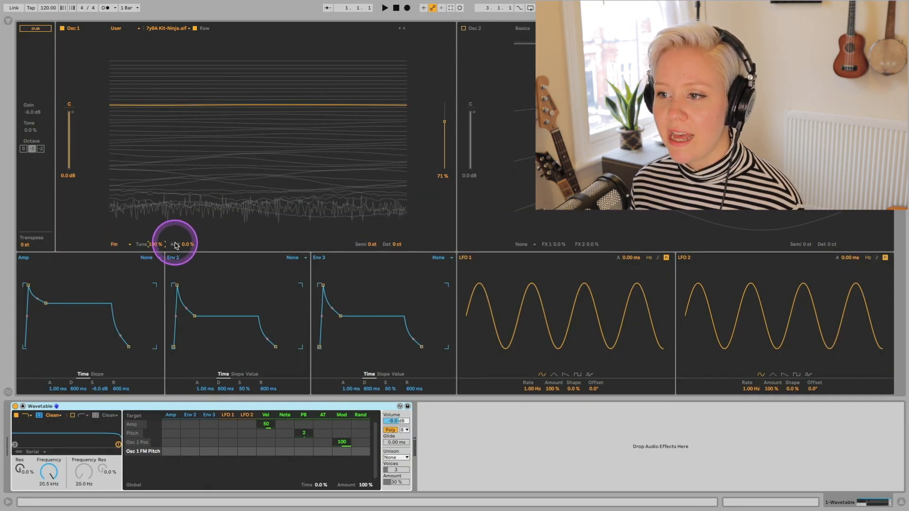
{"action": "left_click_drag", "start_coordinate": [153, 245], "coordinate": [192, 243]}
{"action": "left_click_drag", "start_coordinate": [444, 121], "coordinate": [445, 174]}
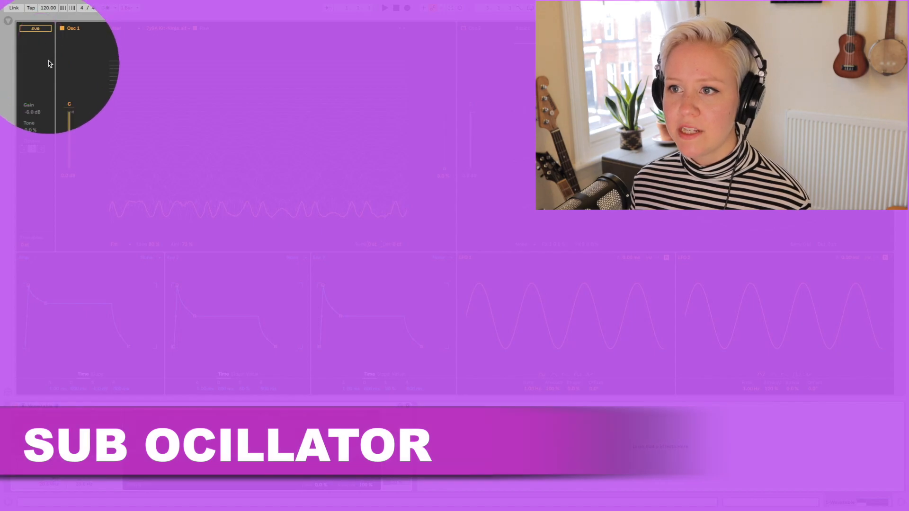
- Compare the sound with and without the sub oscillator, leaving the sub switched on
{"action": "left_click", "coordinate": [40, 30]}
{"action": "left_click", "coordinate": [34, 111]}
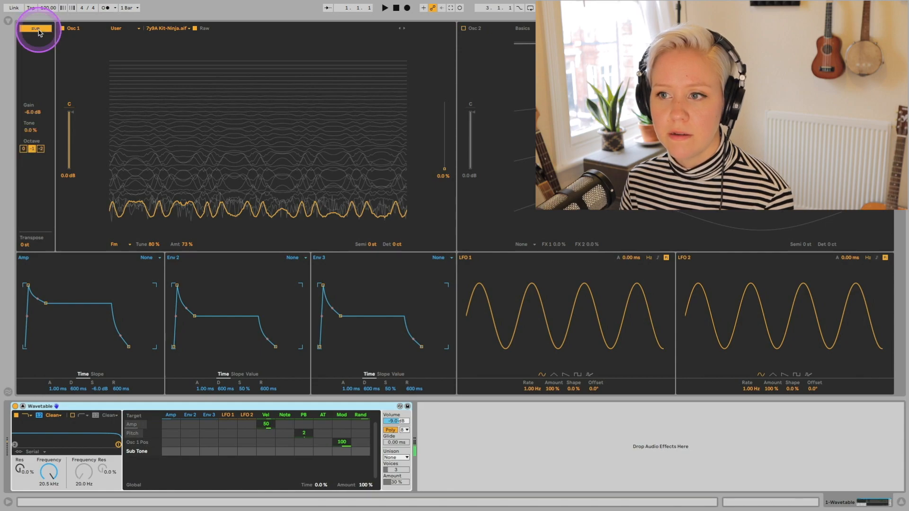
{"action": "left_click", "coordinate": [36, 29]}
{"action": "left_click", "coordinate": [38, 30]}
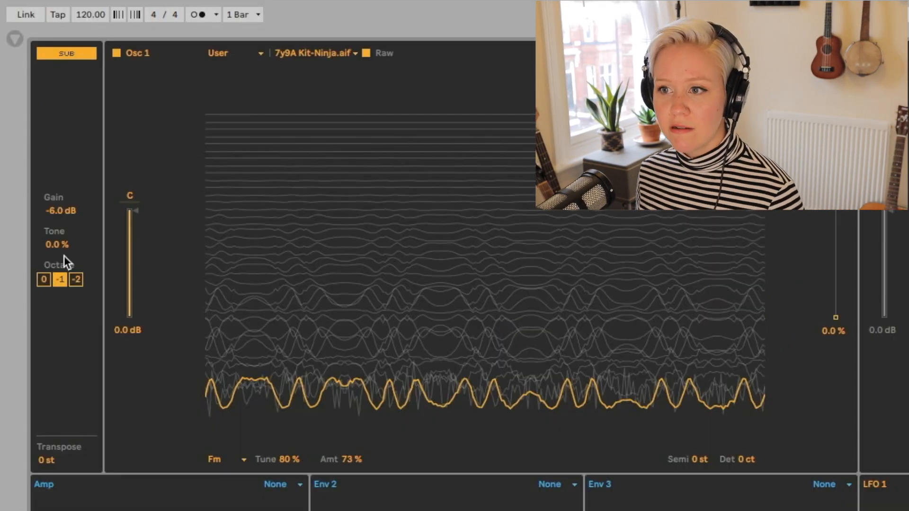
- Try the sub oscillator's tone at values such as 64 %, and return it to 0 %
{"action": "left_click", "coordinate": [61, 252]}
{"action": "left_click", "coordinate": [62, 252]}
{"action": "left_click", "coordinate": [62, 252]}
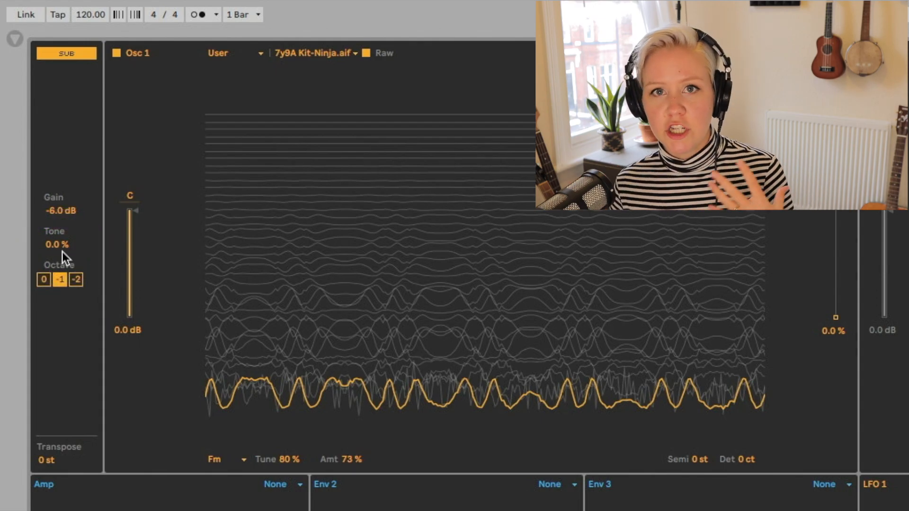
{"action": "left_click", "coordinate": [62, 252]}
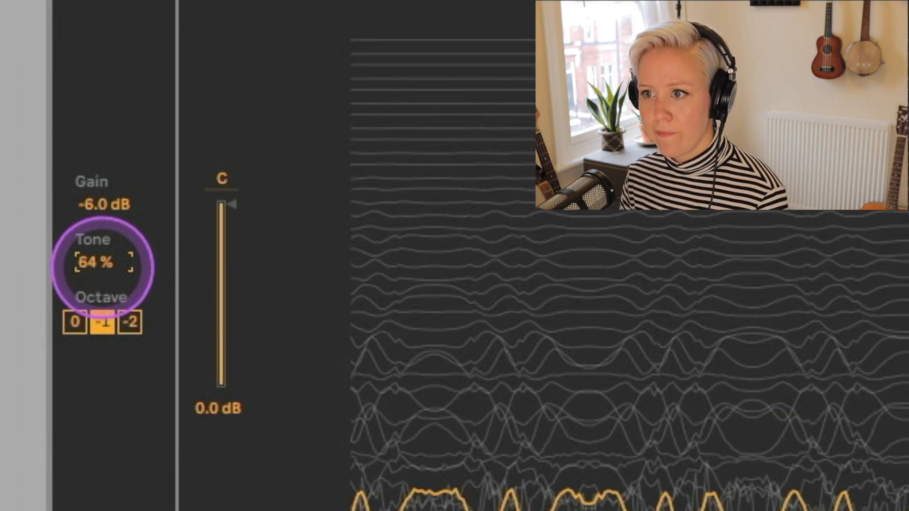
{"action": "mouse_move", "coordinate": [102, 268]}
{"action": "left_mouse_down"}
{"action": "mouse_move", "coordinate": [103, 251]}
{"action": "mouse_move", "coordinate": [102, 280]}
{"action": "mouse_move", "coordinate": [102, 253]}
{"action": "left_mouse_up"}
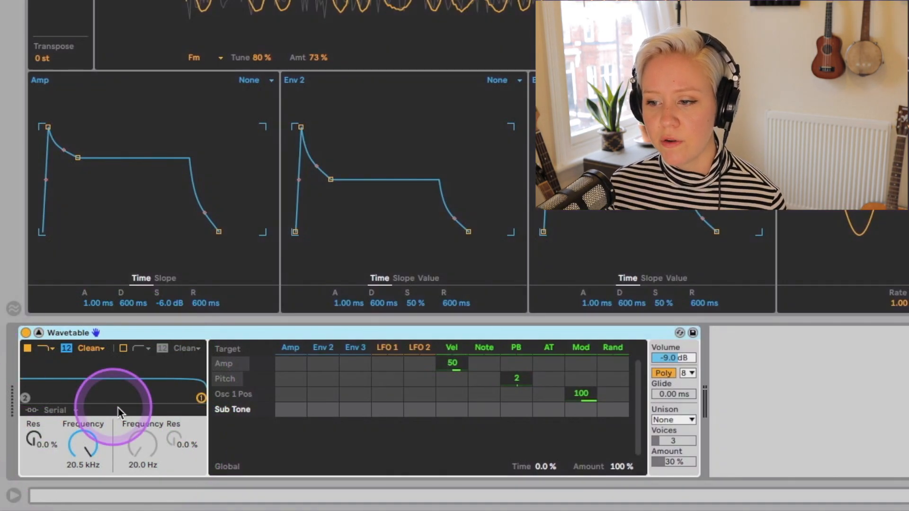
- Set filter 1 to 671 Hz with 60 % resonance, and switch on filter 2 at 142 Hz with 89 % resonance
{"action": "left_click_drag", "start_coordinate": [200, 398], "coordinate": [112, 380]}
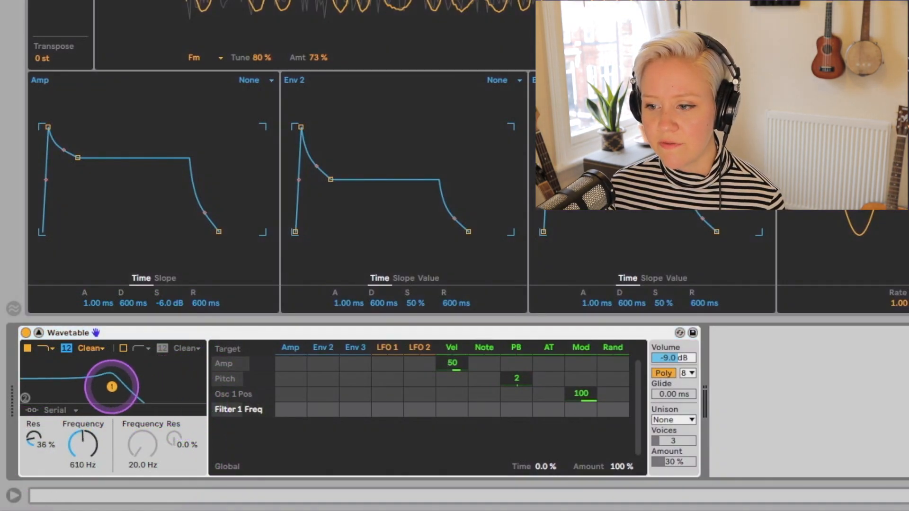
{"action": "left_click_drag", "start_coordinate": [24, 397], "coordinate": [75, 370]}
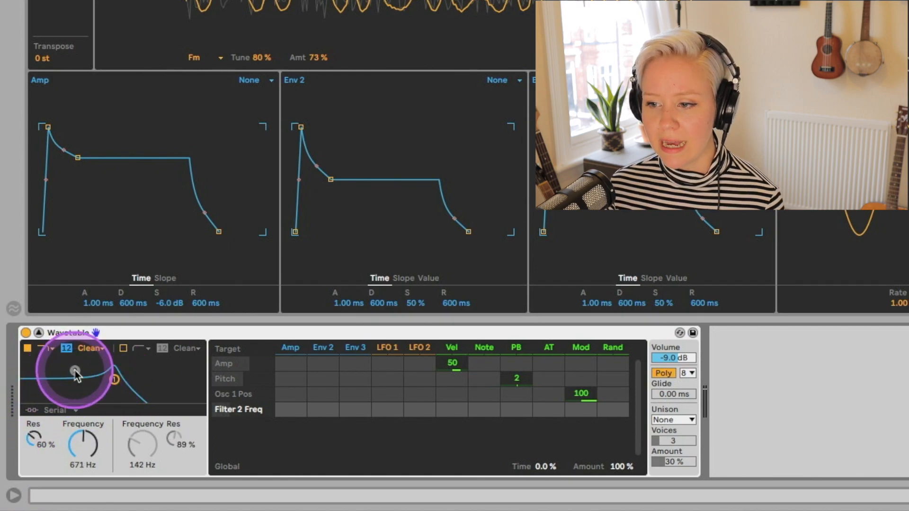
{"action": "left_click", "coordinate": [123, 348]}
{"action": "left_click", "coordinate": [124, 349]}
{"action": "left_click", "coordinate": [124, 348]}
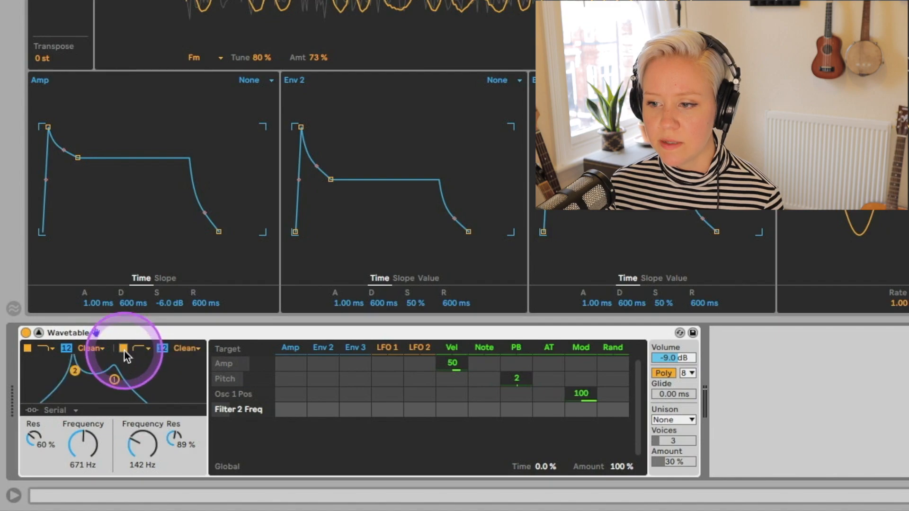
- Change filter 1 to the Morph type and try out its morph amount
{"action": "left_click", "coordinate": [45, 348]}
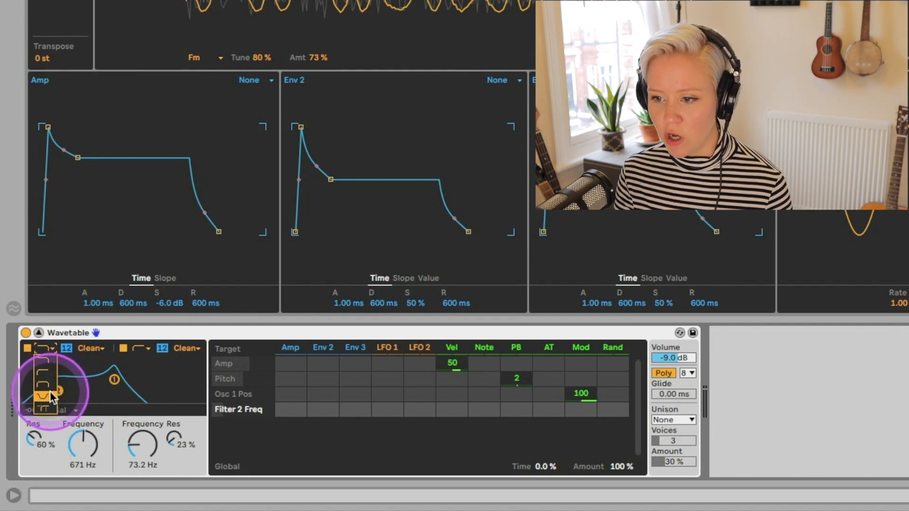
{"action": "left_click", "coordinate": [50, 409]}
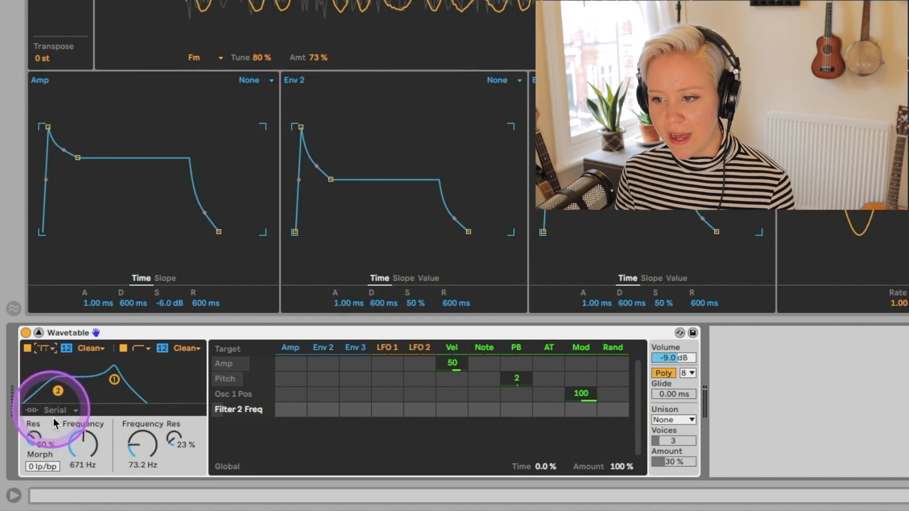
{"action": "left_click_drag", "start_coordinate": [38, 465], "coordinate": [49, 466]}
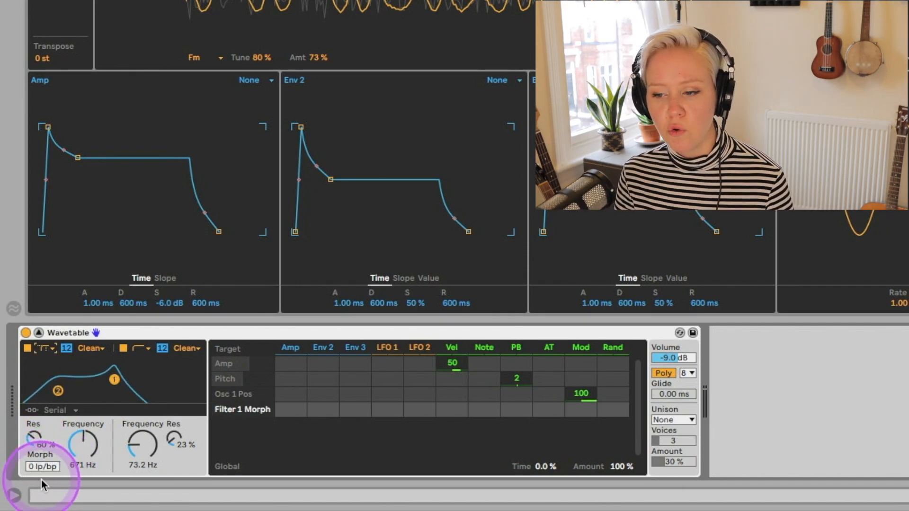
- Try modulating filter 1's morph with the Amp envelope at 100, and clear that modulation
{"action": "left_click", "coordinate": [288, 411]}
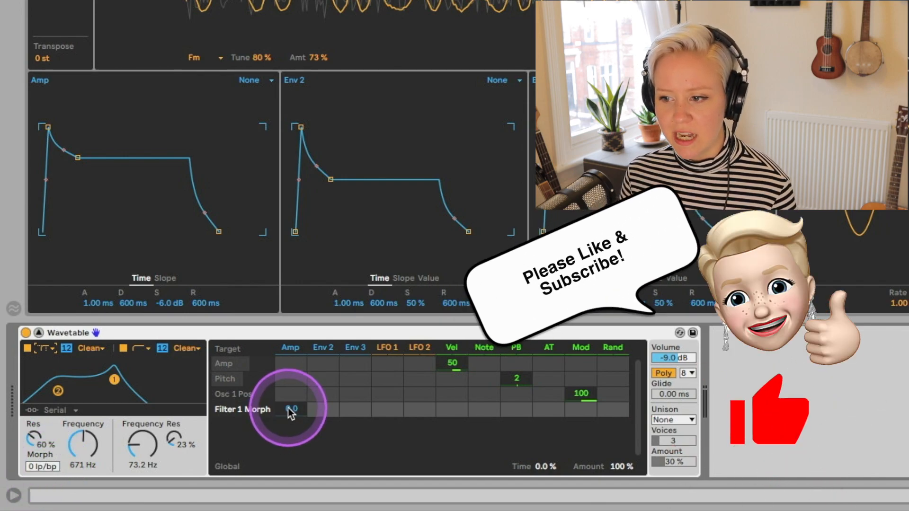
{"action": "left_click_drag", "start_coordinate": [289, 410], "coordinate": [288, 392]}
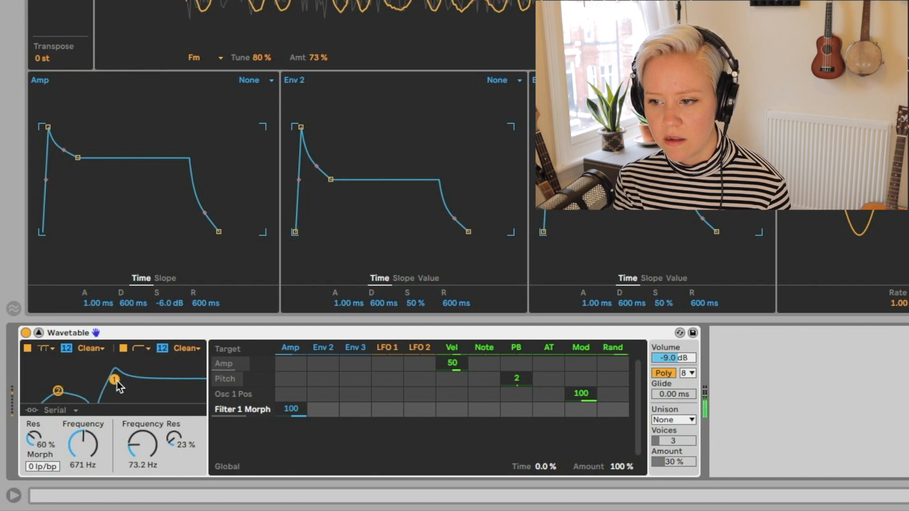
{"action": "double_click", "coordinate": [292, 414]}
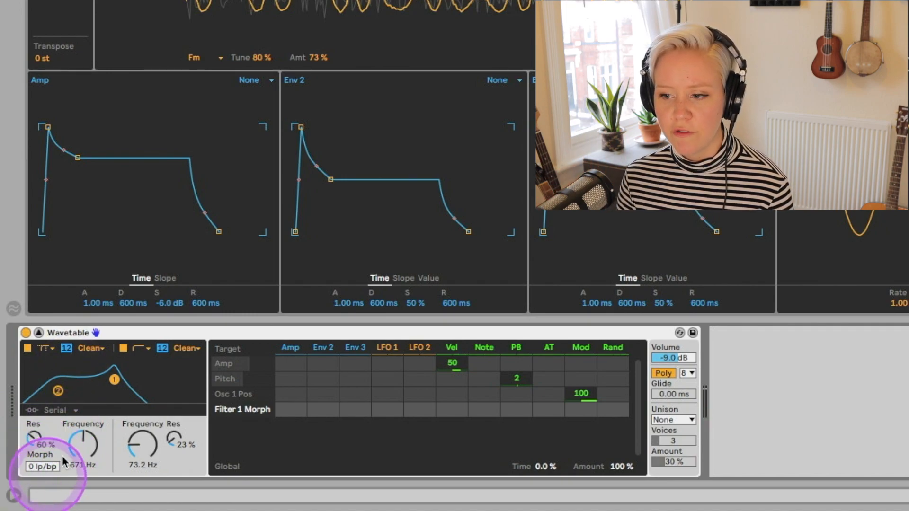
- Return filter 1 to low-pass and set its frequency to 1.17 kHz and its resonance to 66 %
{"action": "left_click", "coordinate": [50, 348]}
{"action": "left_click", "coordinate": [48, 357]}
{"action": "left_click_drag", "start_coordinate": [84, 444], "coordinate": [40, 446]}
{"action": "left_click", "coordinate": [39, 439]}
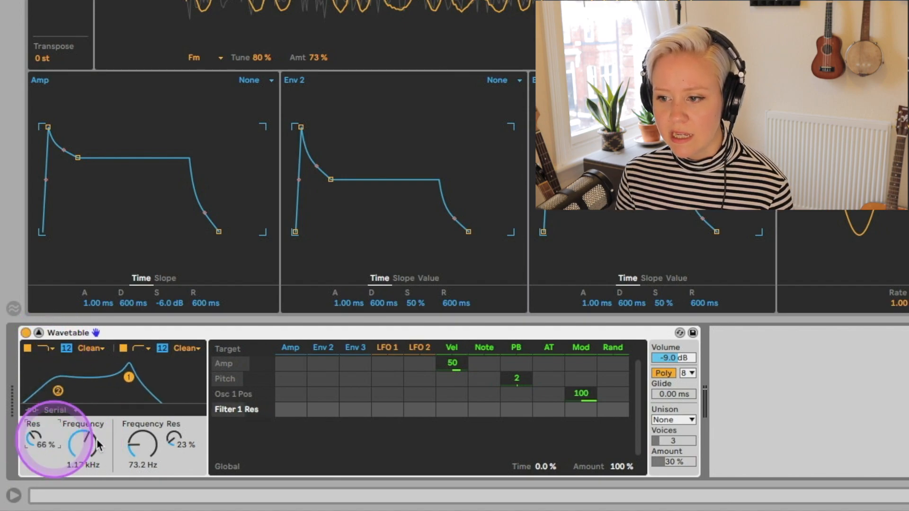
- Set filter 2 to 606 Hz with 15 % resonance and view its filter types, keeping high-pass
{"action": "left_click_drag", "start_coordinate": [142, 444], "coordinate": [173, 447]}
{"action": "left_click", "coordinate": [173, 441]}
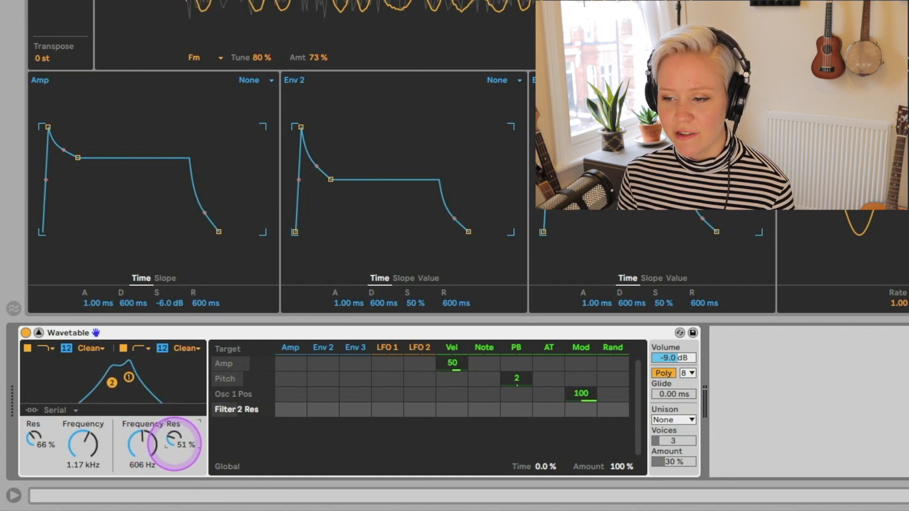
{"action": "left_click", "coordinate": [138, 349]}
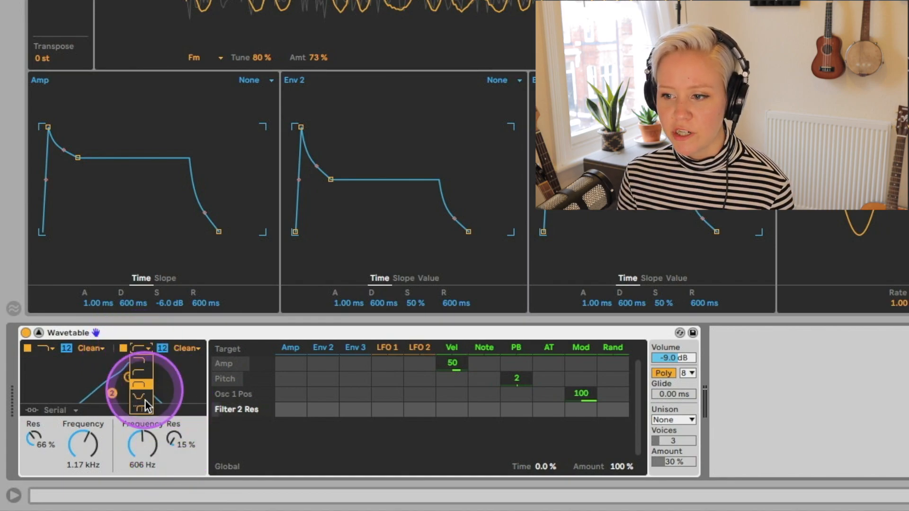
{"action": "left_click", "coordinate": [145, 356]}
- Compare filter 1's slope settings, keeping 12, and set its circuit type to OSR
{"action": "left_click", "coordinate": [68, 351]}
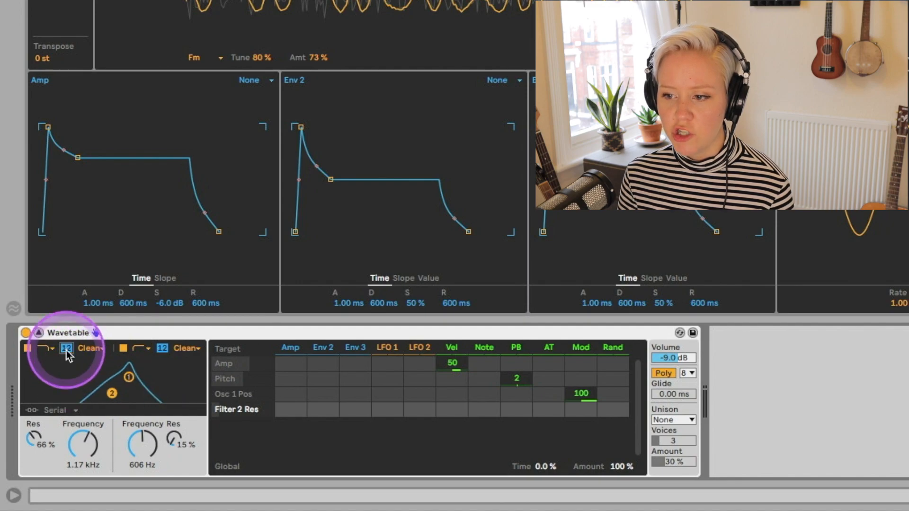
{"action": "left_click", "coordinate": [66, 350]}
{"action": "left_click", "coordinate": [91, 349]}
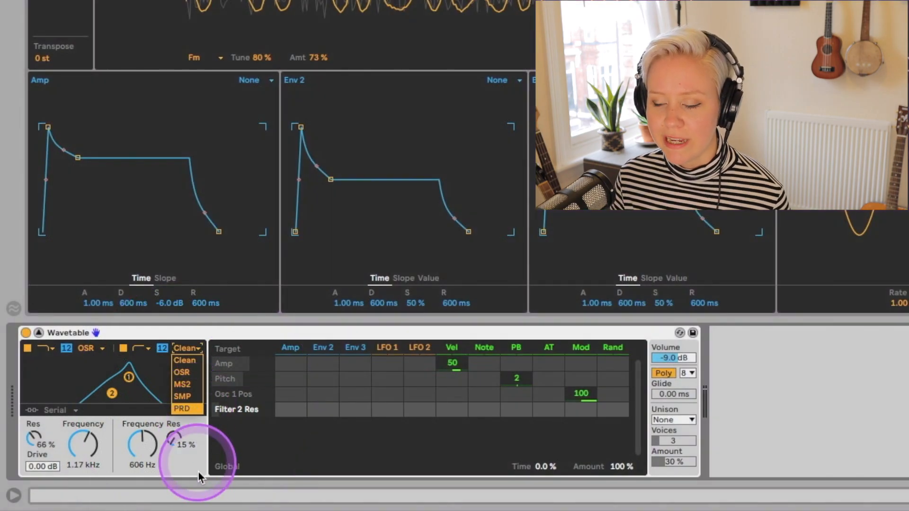
{"action": "left_click", "coordinate": [198, 474]}
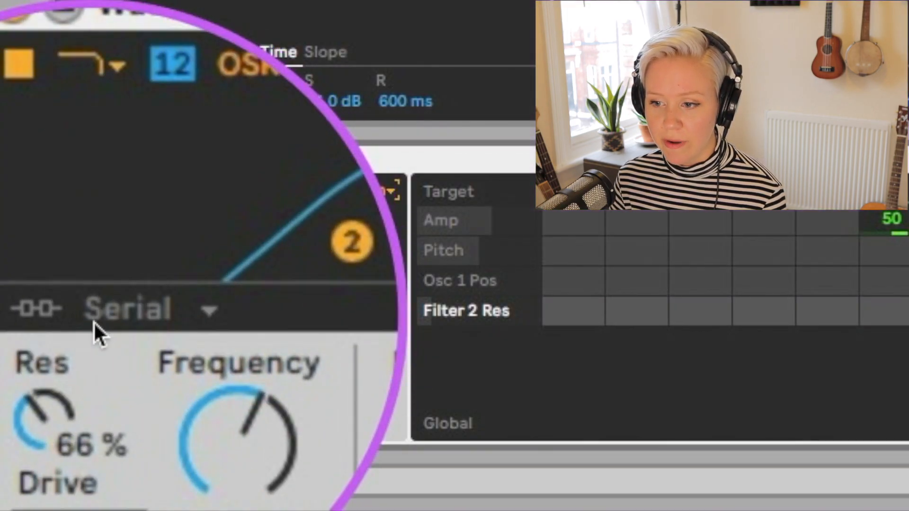
- Look through the filter routing options Serial, Parallel and Split, keeping Serial
{"action": "left_click", "coordinate": [102, 313]}
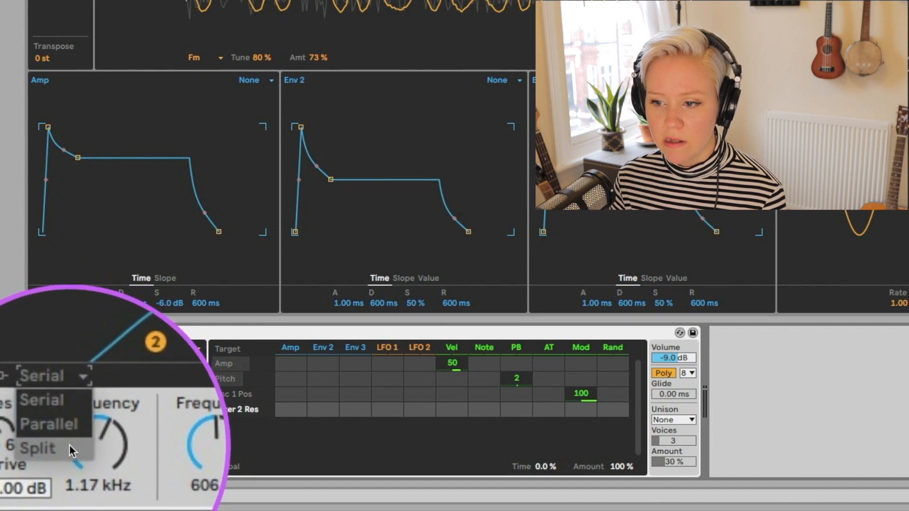
{"action": "left_click", "coordinate": [69, 419]}
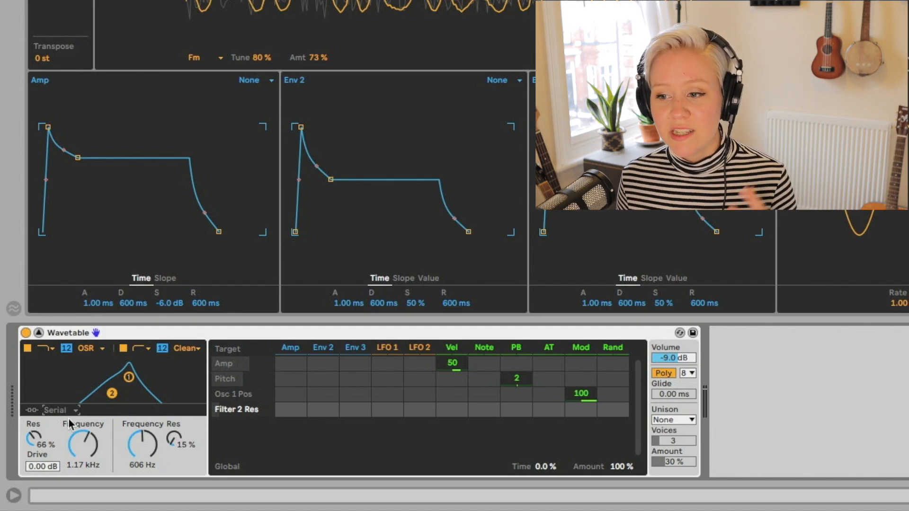
{"action": "left_click", "coordinate": [67, 411]}
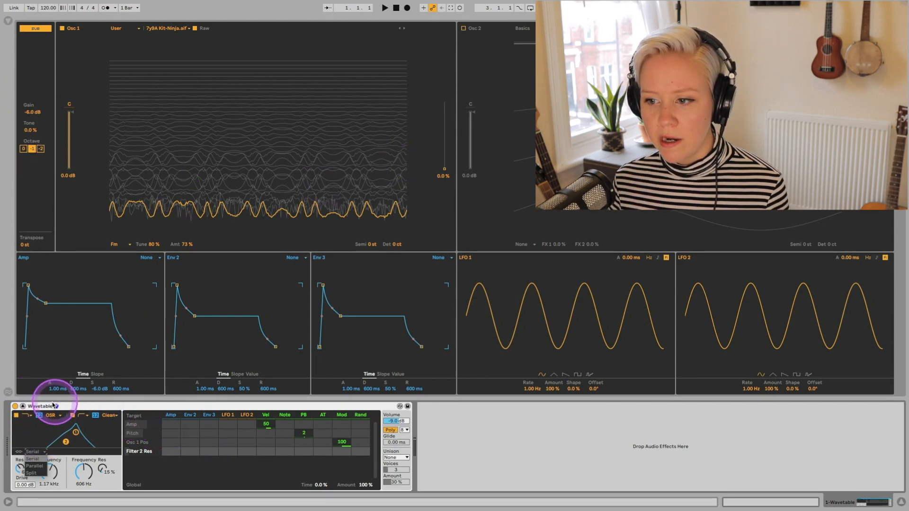
- Set filter 1 to 244 Hz with 70 % resonance and review the filter routing options, keeping Serial
{"action": "left_click", "coordinate": [42, 422]}
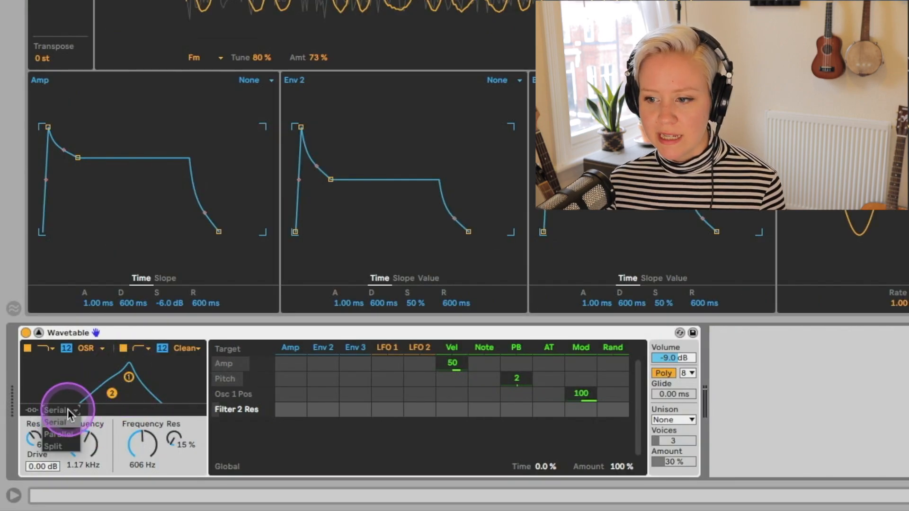
{"action": "left_click", "coordinate": [36, 452]}
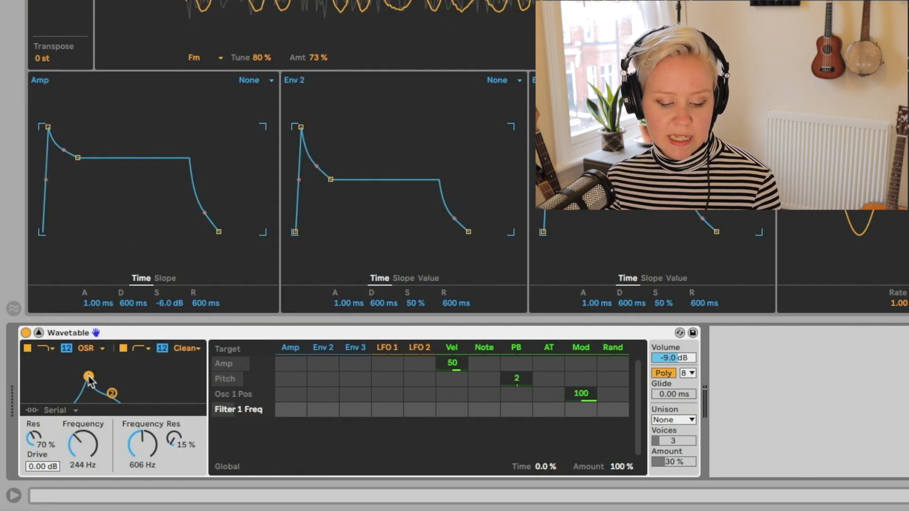
{"action": "left_click", "coordinate": [56, 410]}
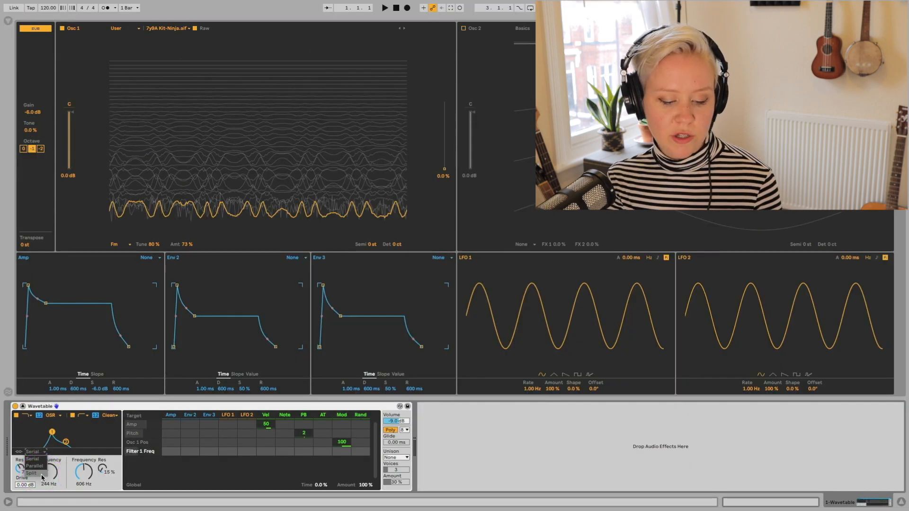
{"action": "left_click", "coordinate": [210, 127]}
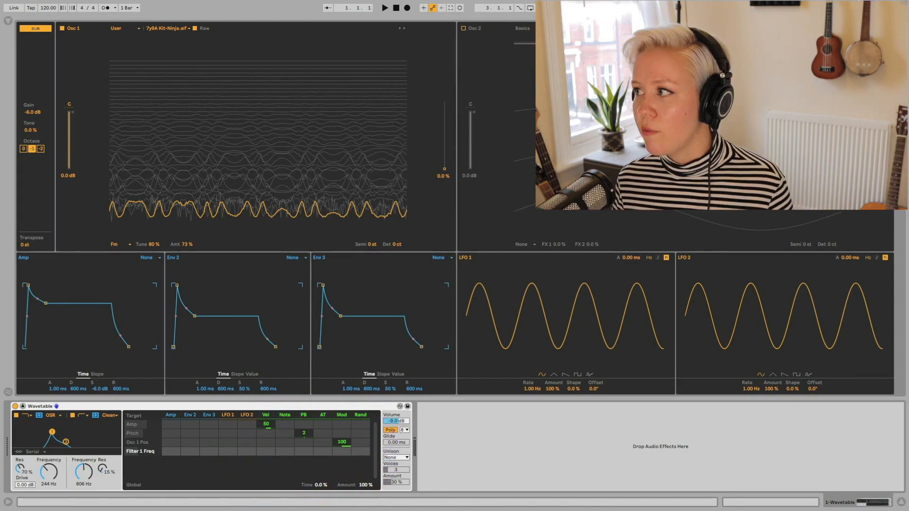
- Set oscillator 1's wavetable position to 22 % and modulate it with Env 3 by 100, trying -100 as well
{"action": "key", "text": "ctrl+m"}
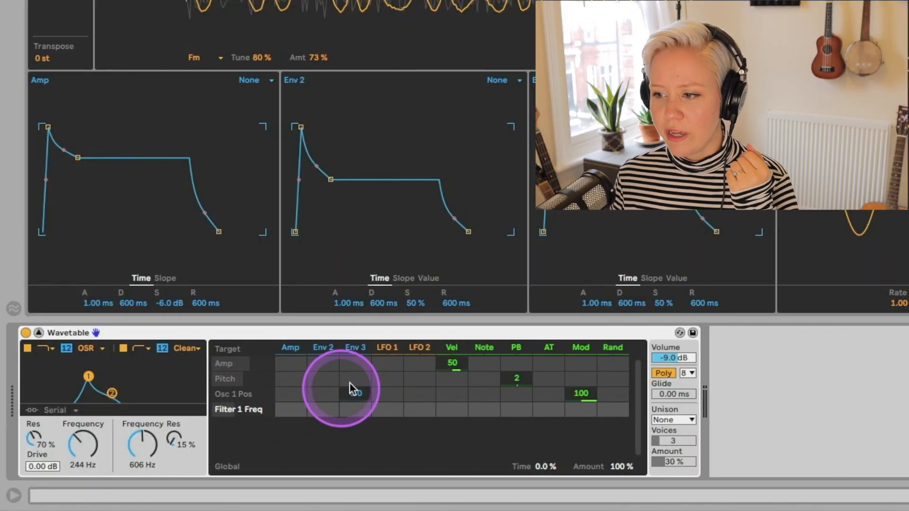
{"action": "left_click", "coordinate": [357, 350]}
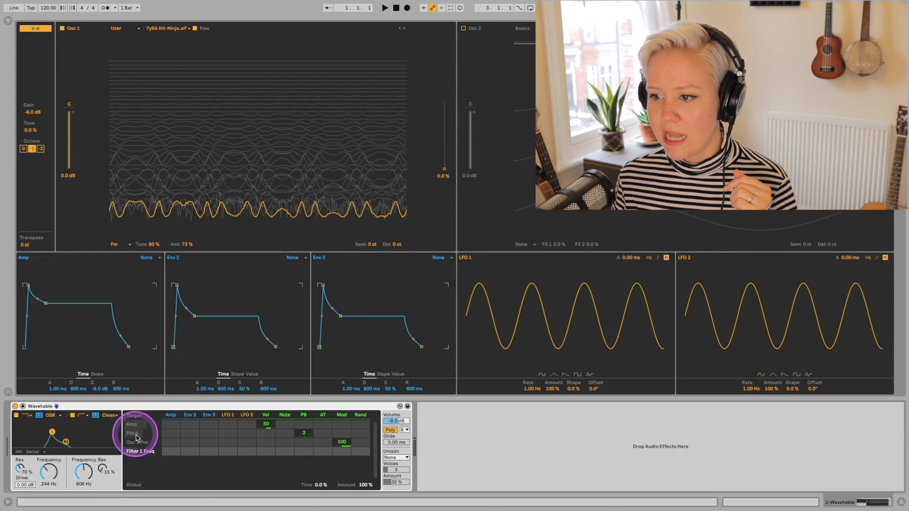
{"action": "left_click_drag", "start_coordinate": [443, 170], "coordinate": [436, 168]}
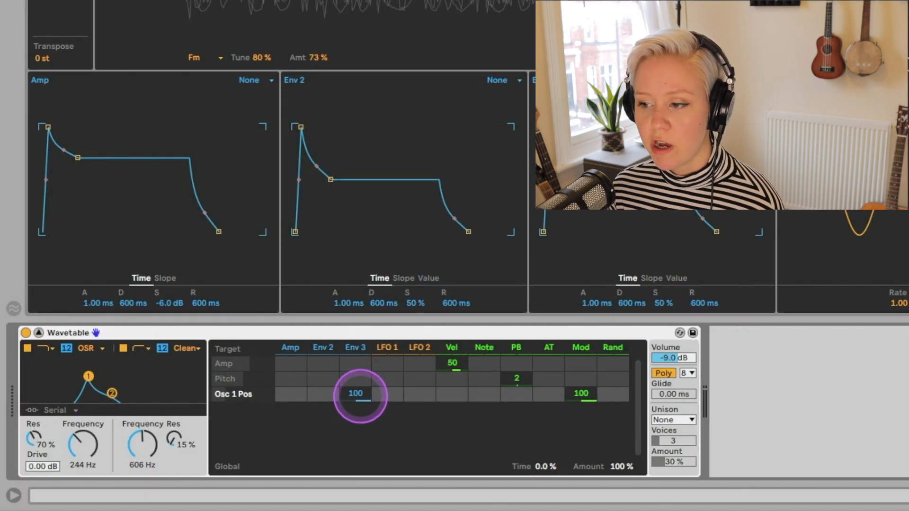
{"action": "mouse_move", "coordinate": [357, 393]}
{"action": "left_mouse_down"}
{"action": "mouse_move", "coordinate": [373, 402]}
{"action": "mouse_move", "coordinate": [362, 394]}
{"action": "left_mouse_up"}
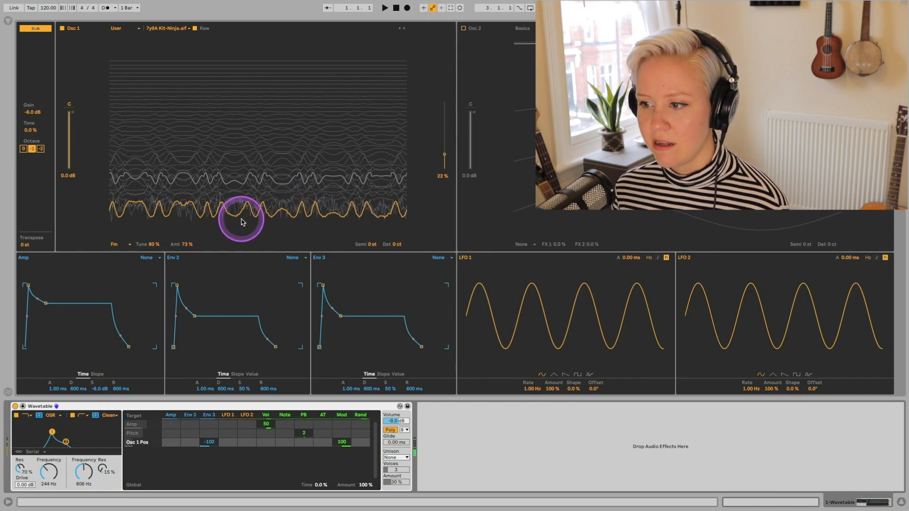
{"action": "left_click_drag", "start_coordinate": [209, 442], "coordinate": [212, 452]}
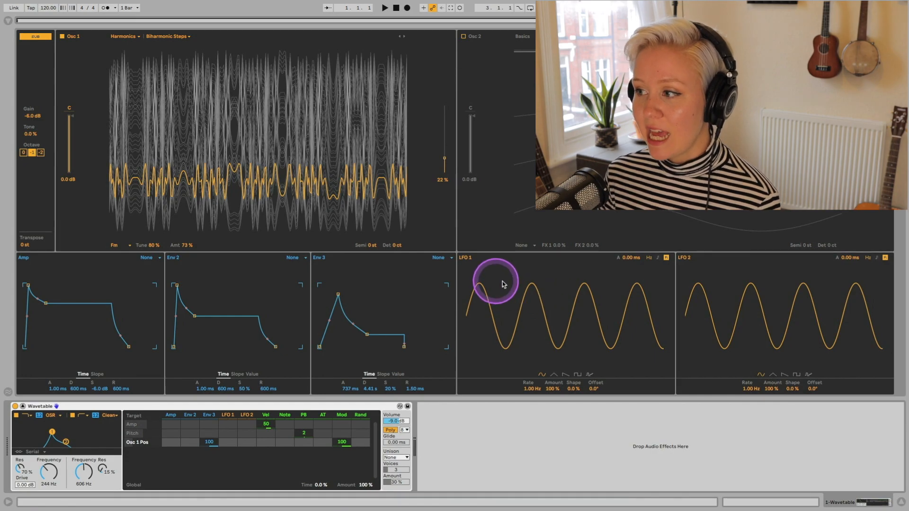
- Give LFO 1 a square wave at 18.02 Hz and modulate oscillator 1's position with it by 30
{"action": "left_click", "coordinate": [578, 375]}
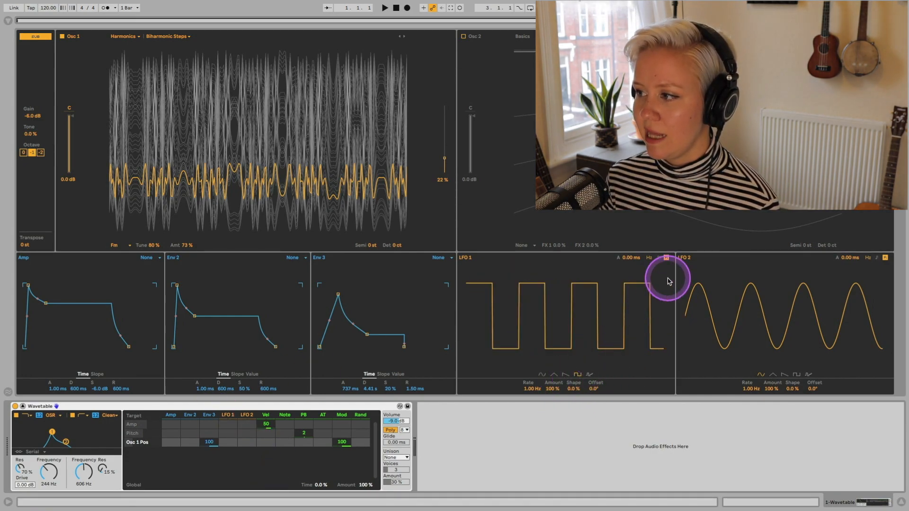
{"action": "left_click_drag", "start_coordinate": [532, 388], "coordinate": [532, 374]}
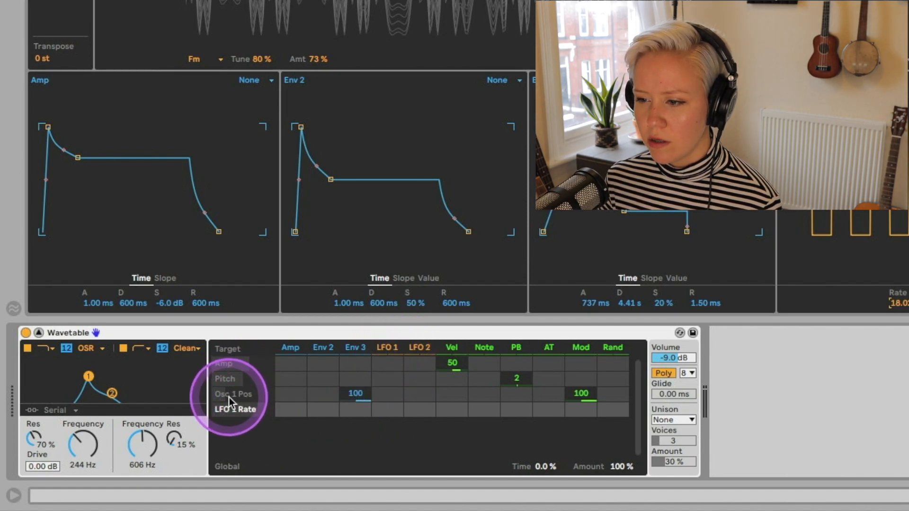
{"action": "left_click", "coordinate": [460, 409]}
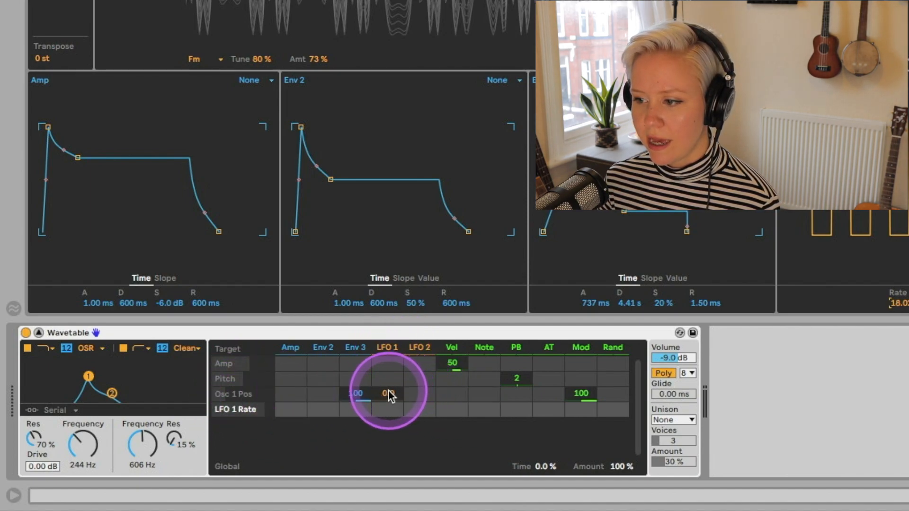
{"action": "mouse_move", "coordinate": [390, 395]}
{"action": "left_mouse_down"}
{"action": "mouse_move", "coordinate": [389, 387]}
{"action": "mouse_move", "coordinate": [391, 401]}
{"action": "left_mouse_up"}
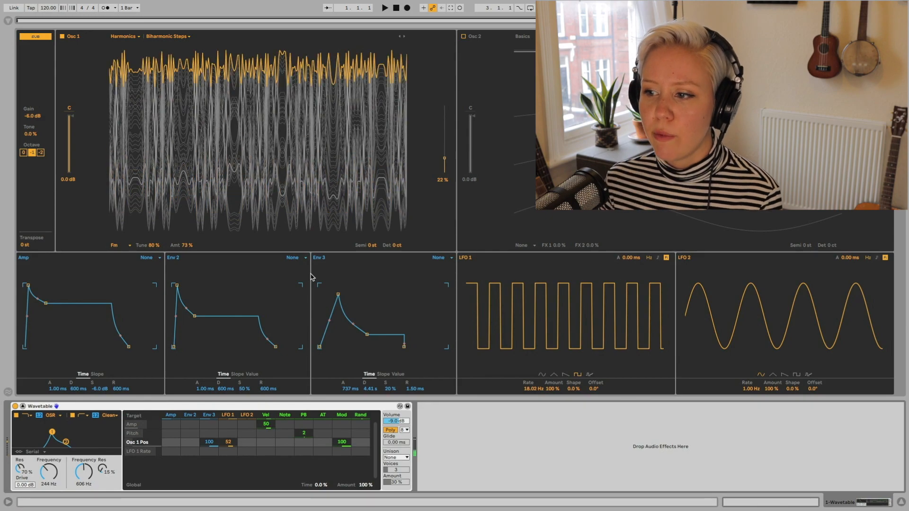
{"action": "left_click", "coordinate": [301, 359]}
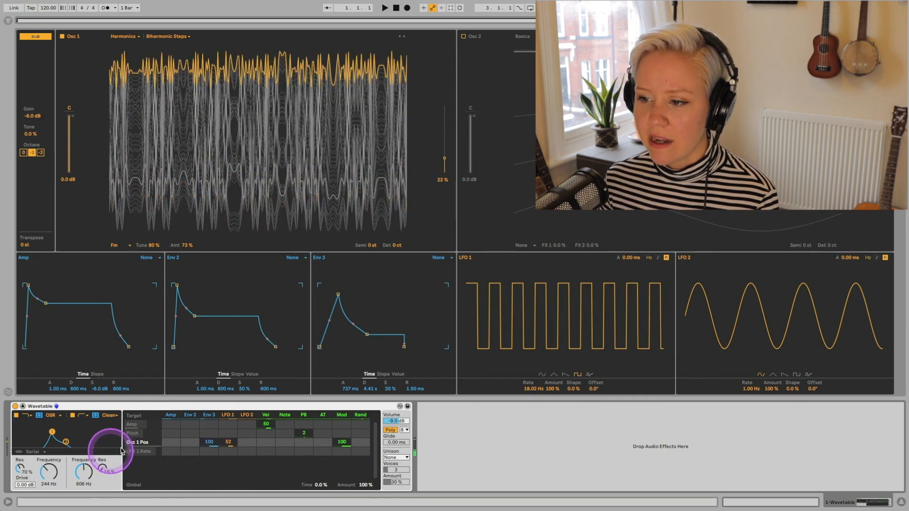
{"action": "left_click_drag", "start_coordinate": [236, 442], "coordinate": [229, 471]}
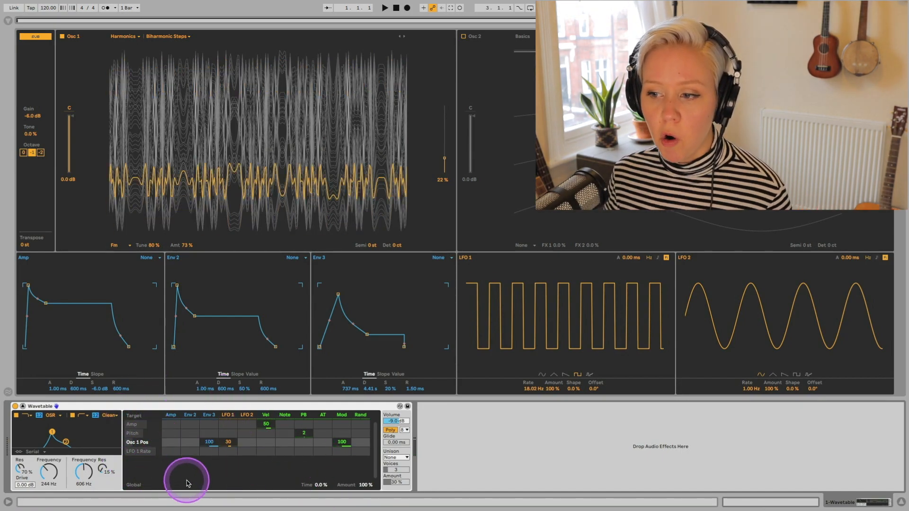
- Modulate the sub oscillator's tone with LFO 1 by 41, and try an LFO 2 amount of -12 before clearing it
{"action": "left_click", "coordinate": [138, 451]}
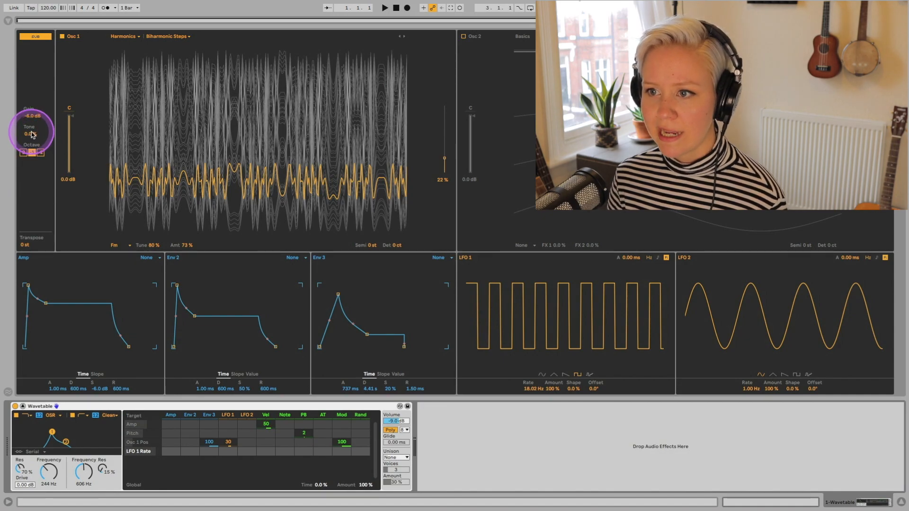
{"action": "left_click", "coordinate": [31, 134]}
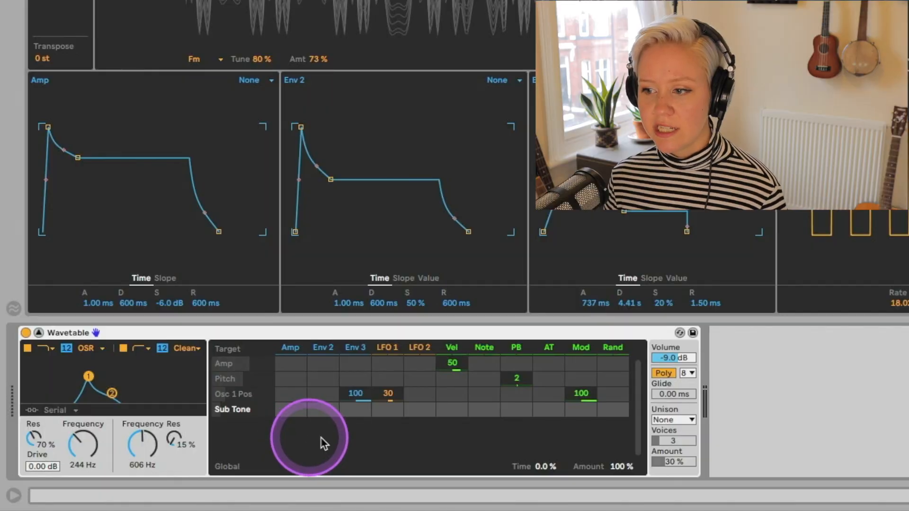
{"action": "left_click", "coordinate": [354, 410]}
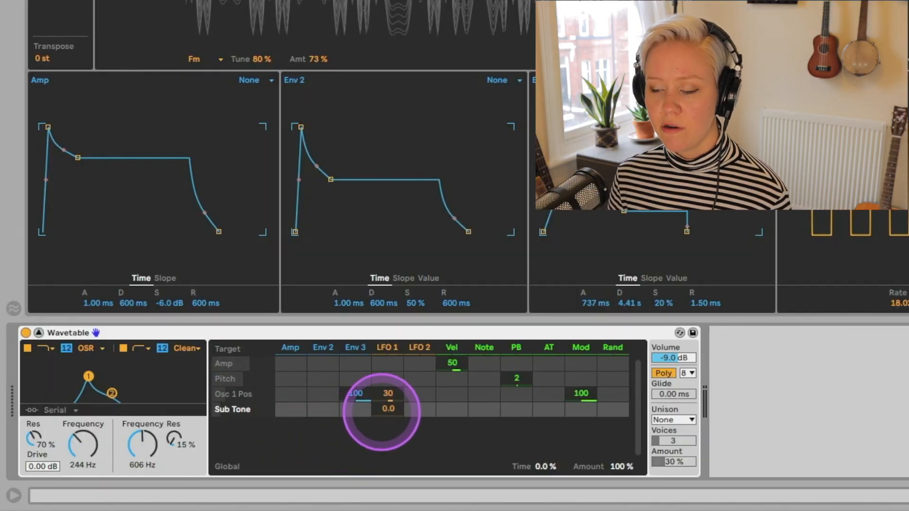
{"action": "left_click_drag", "start_coordinate": [387, 410], "coordinate": [382, 411]}
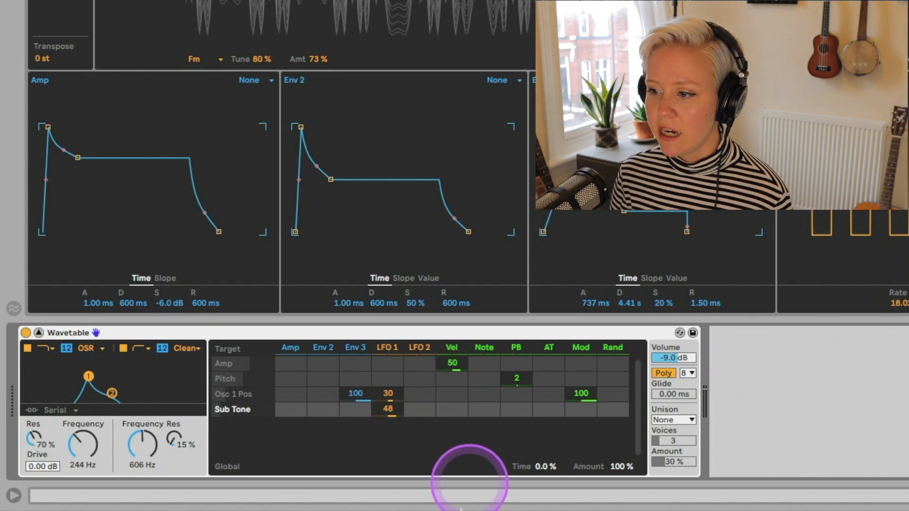
{"action": "left_click", "coordinate": [397, 411]}
{"action": "left_click_drag", "start_coordinate": [391, 408], "coordinate": [426, 416]}
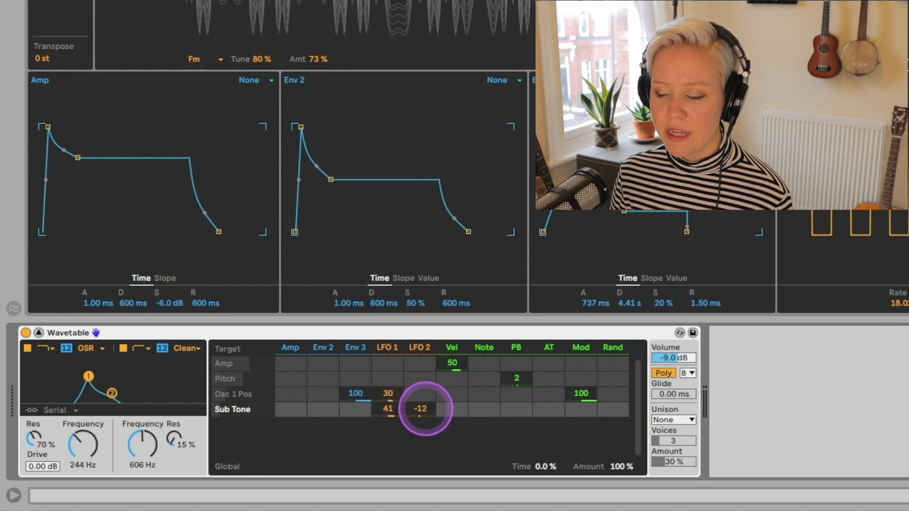
{"action": "double_click", "coordinate": [426, 409]}
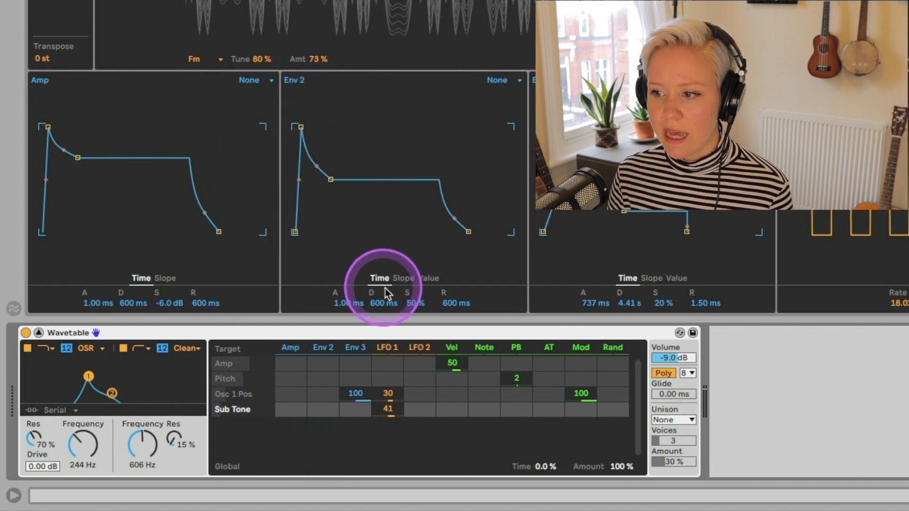
- Set the modulation matrix's global Time to 100 % and modulate it with Env 3 by 100
{"action": "left_click", "coordinate": [346, 302]}
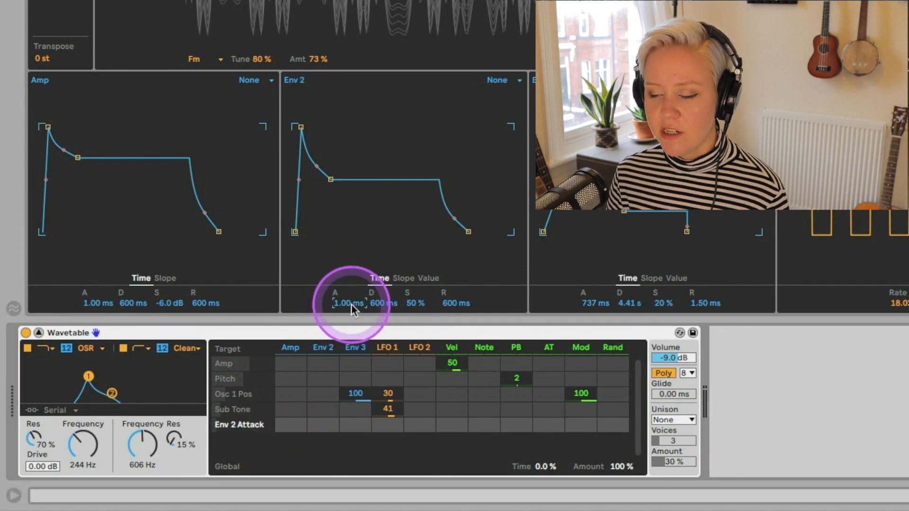
{"action": "left_click", "coordinate": [595, 303]}
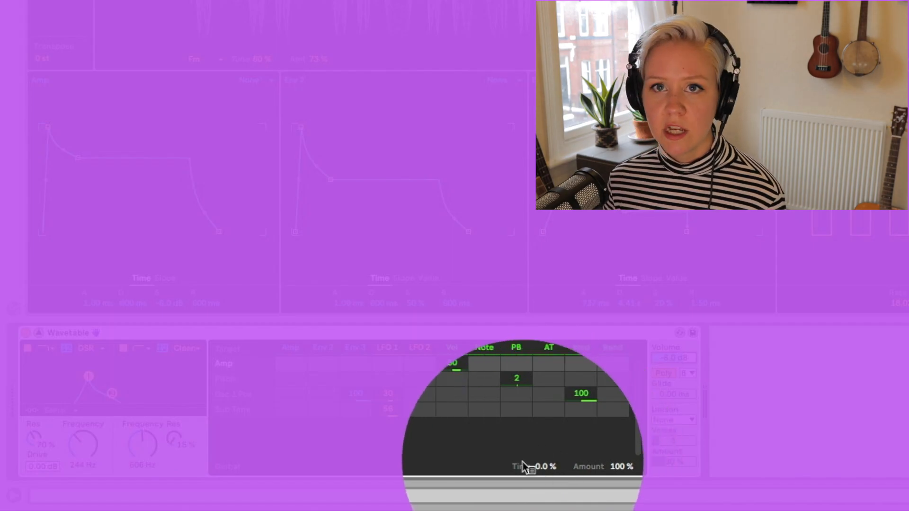
{"action": "left_click", "coordinate": [544, 466]}
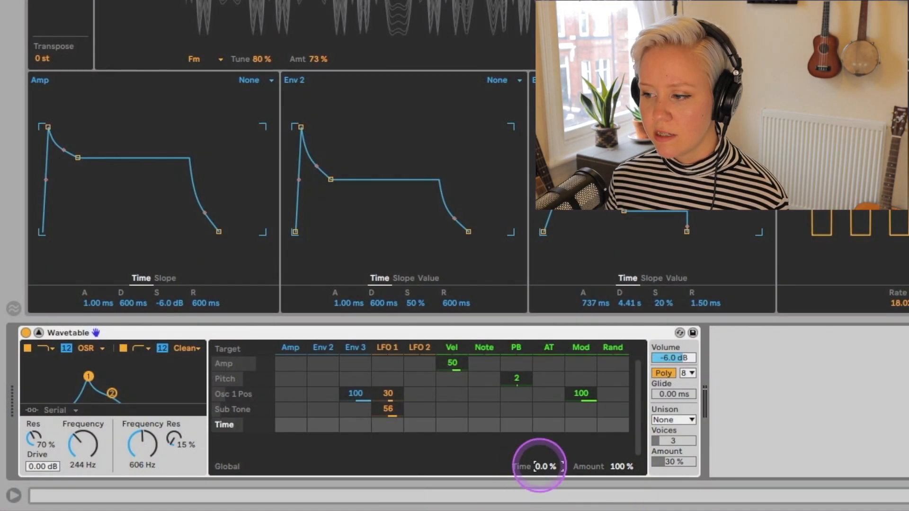
{"action": "left_click_drag", "start_coordinate": [539, 465], "coordinate": [539, 466]}
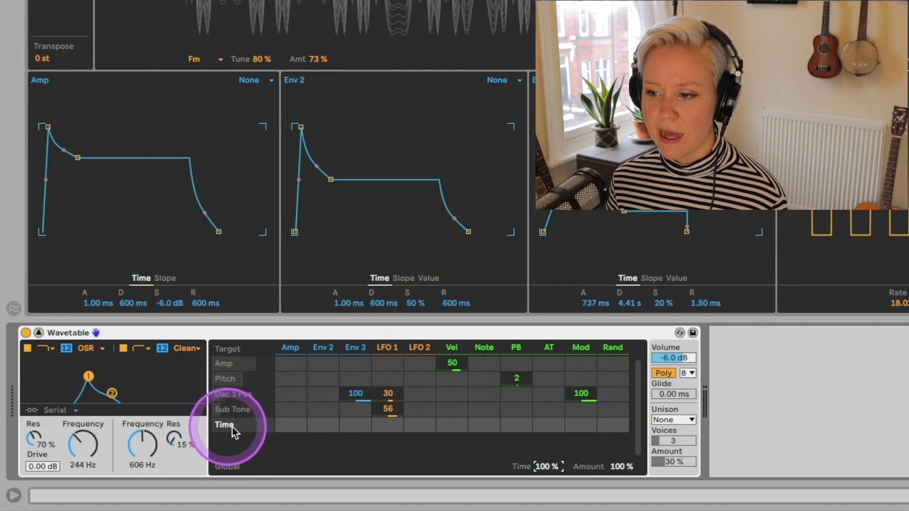
{"action": "double_click", "coordinate": [340, 426]}
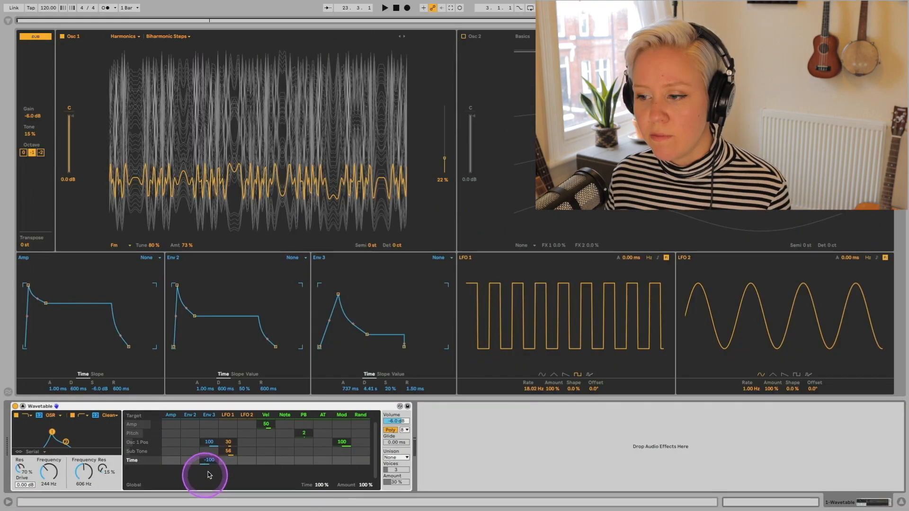
{"action": "left_click_drag", "start_coordinate": [339, 427], "coordinate": [352, 440]}
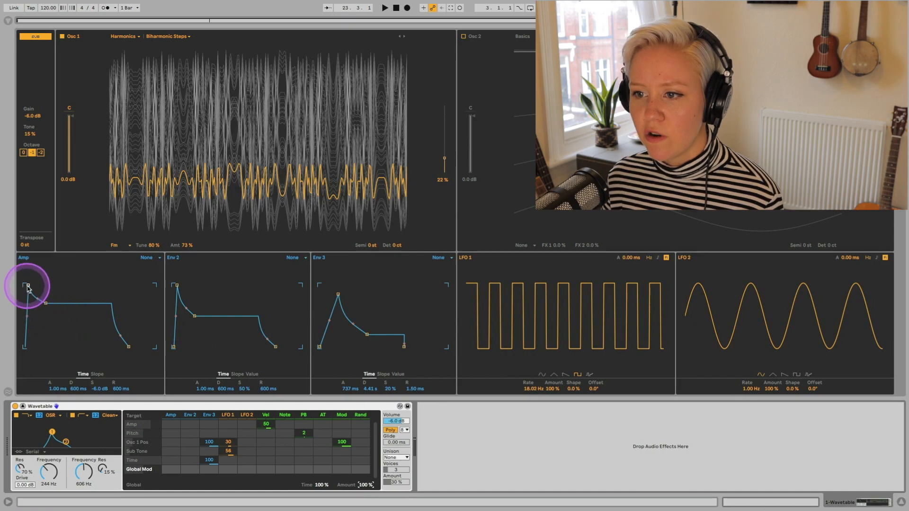
- Lengthen the Amp envelope's attack, decay and release, with -14 dB sustain, a -48 % attack slope and a -50 % decay slope
{"action": "left_click_drag", "start_coordinate": [37, 285], "coordinate": [71, 313]}
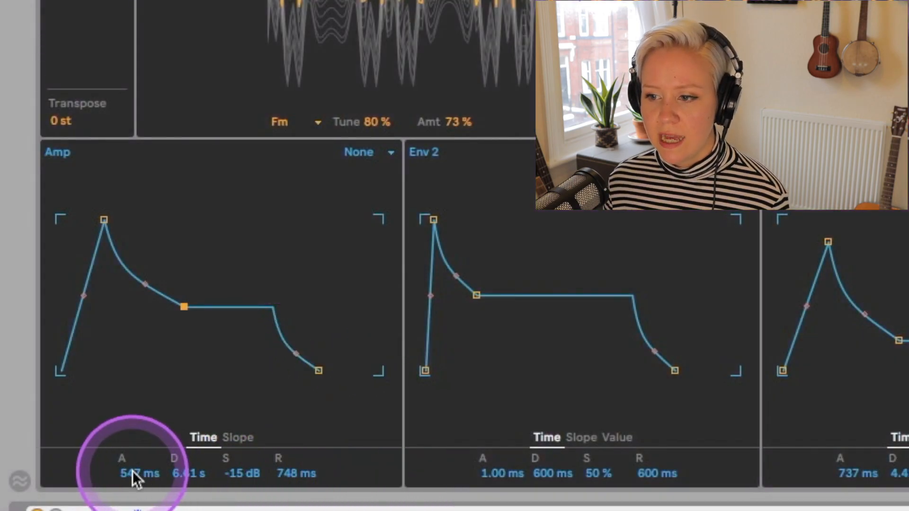
{"action": "left_click_drag", "start_coordinate": [132, 471], "coordinate": [185, 464]}
{"action": "left_click", "coordinate": [184, 473]}
{"action": "left_click", "coordinate": [243, 473]}
{"action": "left_click_drag", "start_coordinate": [244, 473], "coordinate": [250, 473]}
{"action": "left_click", "coordinate": [256, 443]}
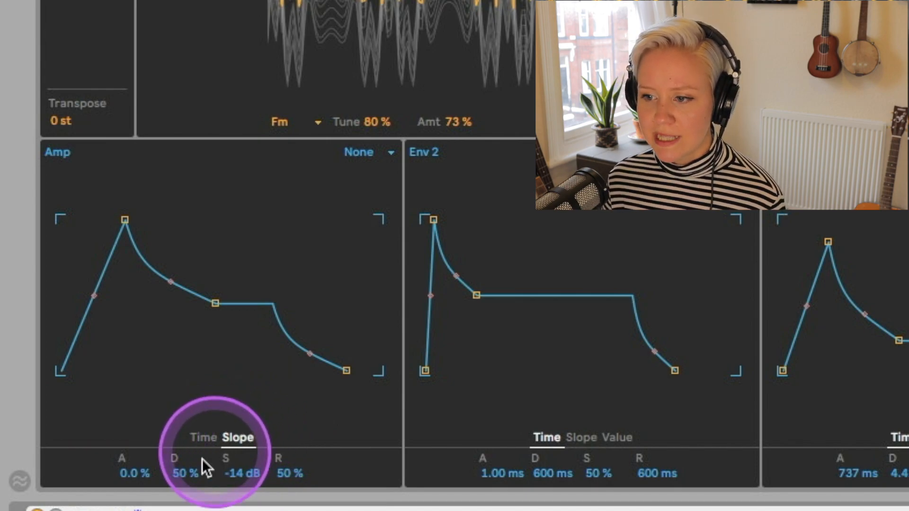
{"action": "left_click_drag", "start_coordinate": [171, 281], "coordinate": [170, 243]}
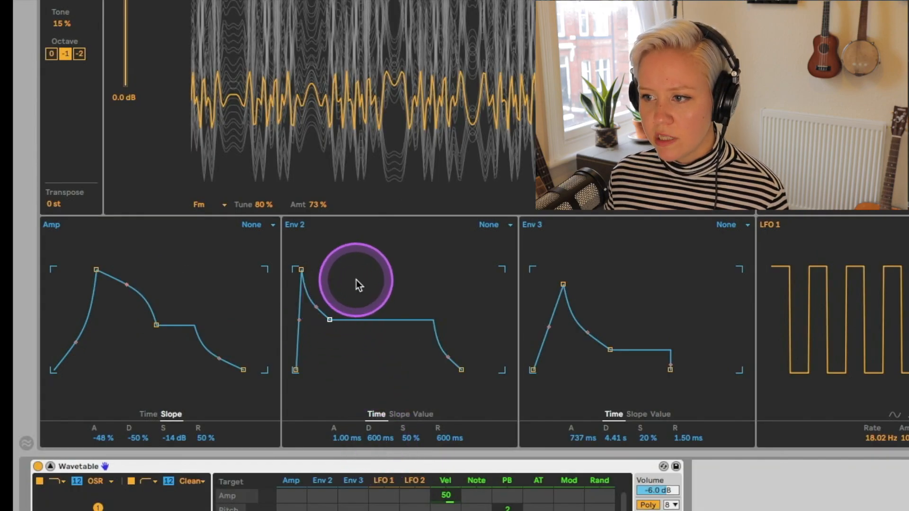
- Shape Env 2 with an 8.10 s decay, a 100 % initial value and the maximum final value, and view its loop modes
{"action": "left_click_drag", "start_coordinate": [476, 295], "coordinate": [515, 235]}
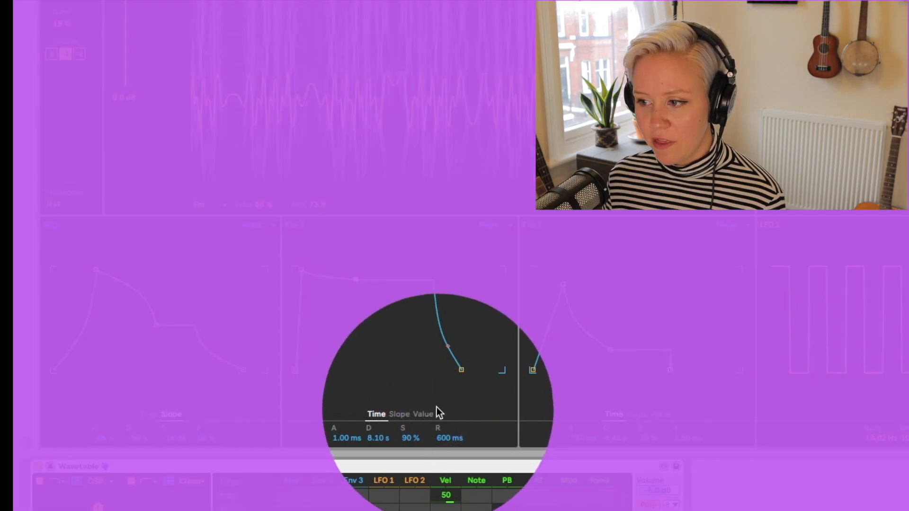
{"action": "left_click", "coordinate": [429, 414]}
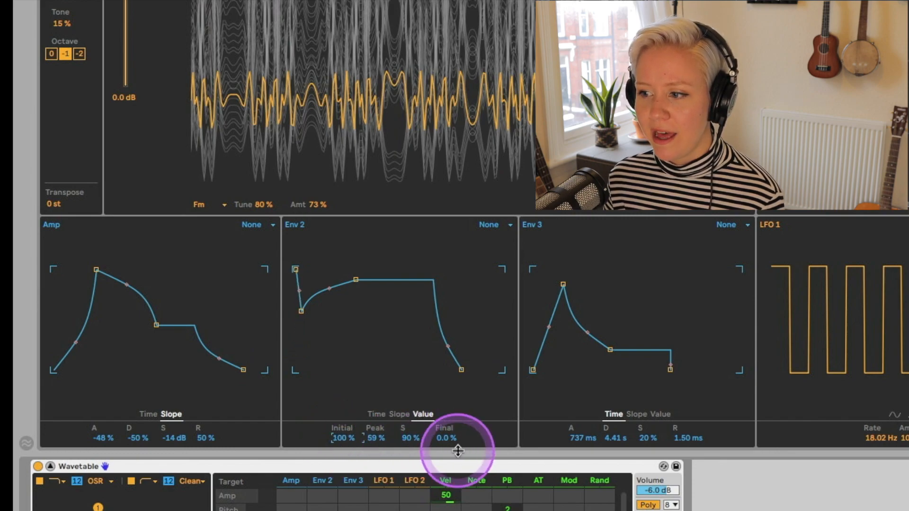
{"action": "left_click_drag", "start_coordinate": [445, 438], "coordinate": [445, 436]}
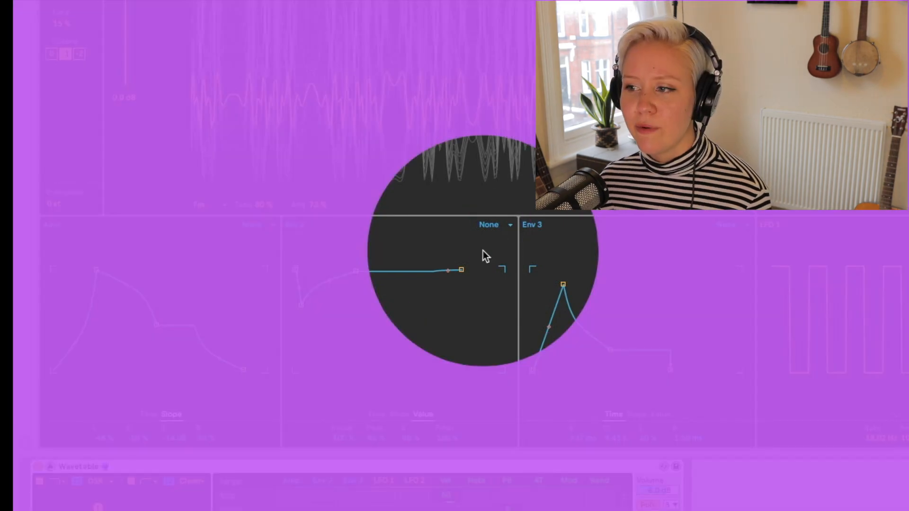
{"action": "left_click", "coordinate": [491, 225]}
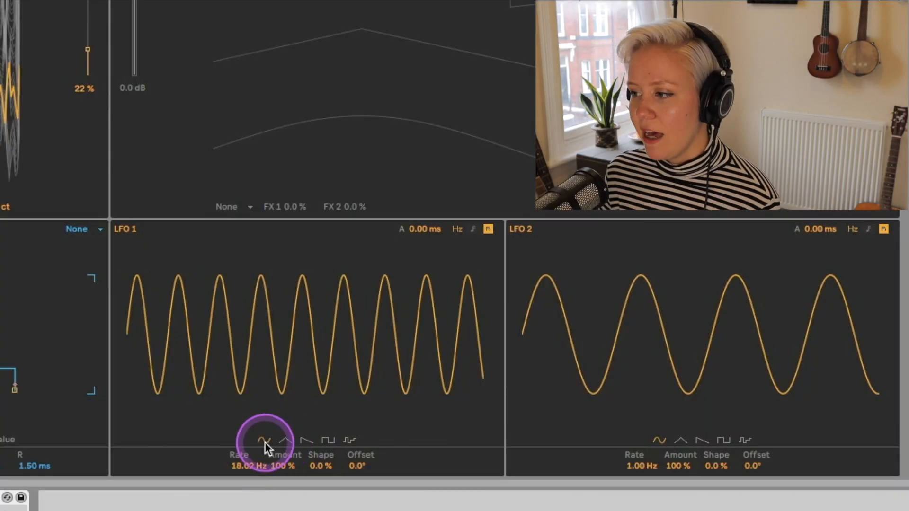
- Compare LFO 1's waveforms, choosing sine, and set its rate to 4.51 Hz
{"action": "left_click", "coordinate": [286, 441]}
{"action": "left_click", "coordinate": [308, 441]}
{"action": "left_click", "coordinate": [328, 440]}
{"action": "left_click", "coordinate": [350, 441]}
{"action": "left_click", "coordinate": [264, 440]}
{"action": "left_click_drag", "start_coordinate": [247, 465], "coordinate": [223, 474]}
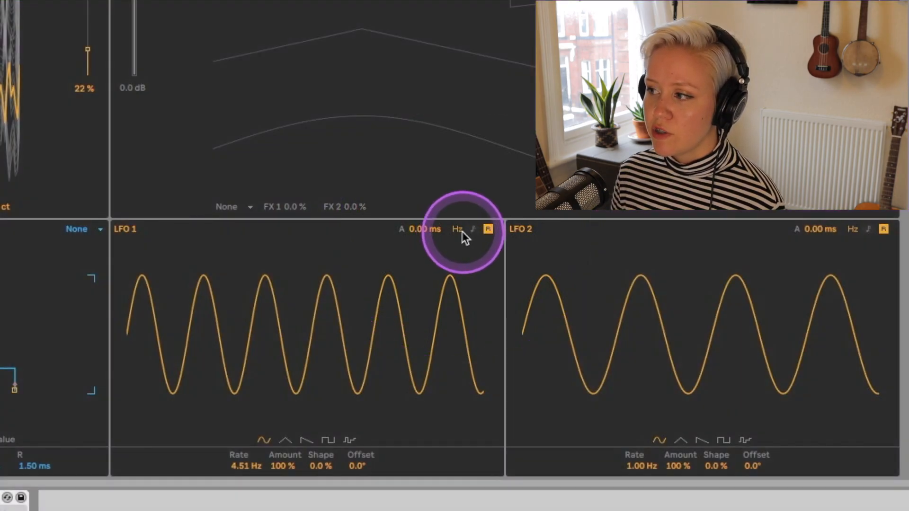
- Sync LFO 1's rate to the tempo at 1/4, with amount 84 %, shape 31 % and offset 93°
{"action": "left_click", "coordinate": [474, 231]}
{"action": "left_click_drag", "start_coordinate": [238, 465], "coordinate": [358, 465]}
{"action": "left_click", "coordinate": [457, 229]}
{"action": "left_click", "coordinate": [478, 231]}
{"action": "left_click", "coordinate": [468, 231]}
{"action": "left_click", "coordinate": [467, 231]}
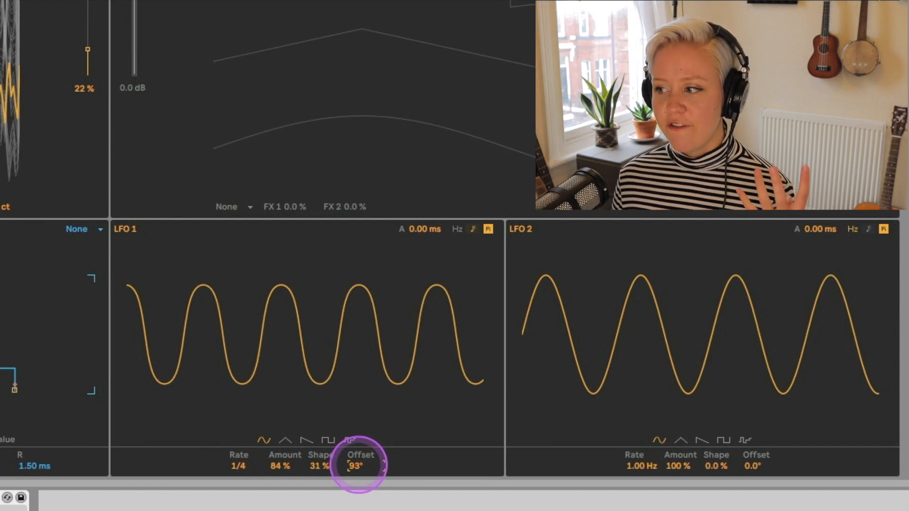
- Set LFO 1's attack time to 682 ms and toggle its retrigger off and back on
{"action": "left_click", "coordinate": [421, 230]}
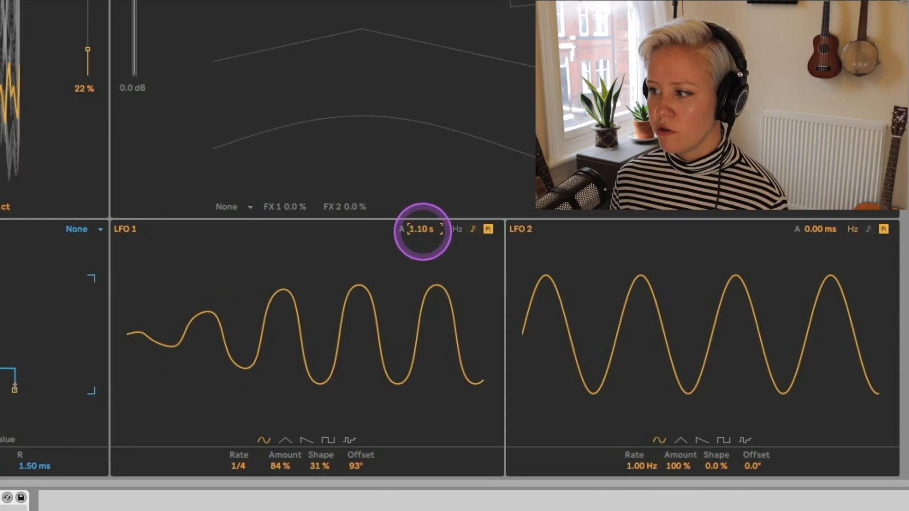
{"action": "left_click_drag", "start_coordinate": [422, 232], "coordinate": [423, 231]}
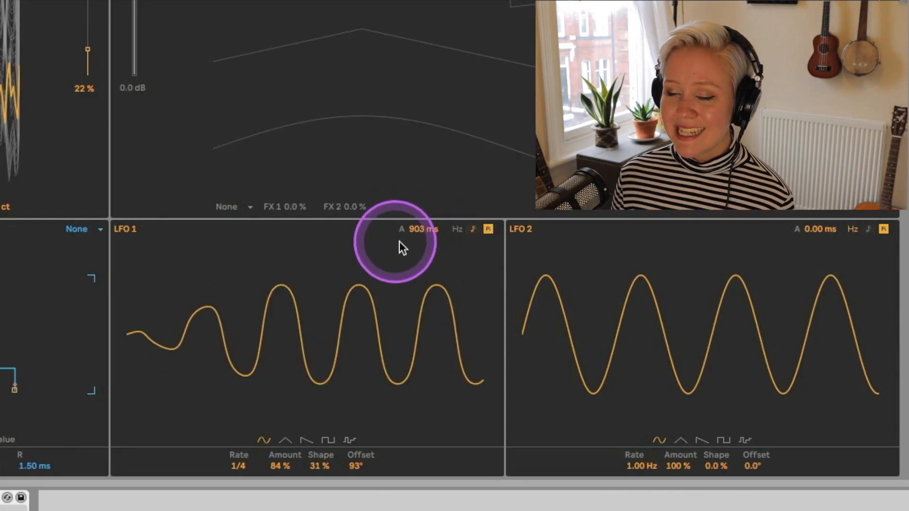
{"action": "left_click_drag", "start_coordinate": [420, 232], "coordinate": [421, 233]}
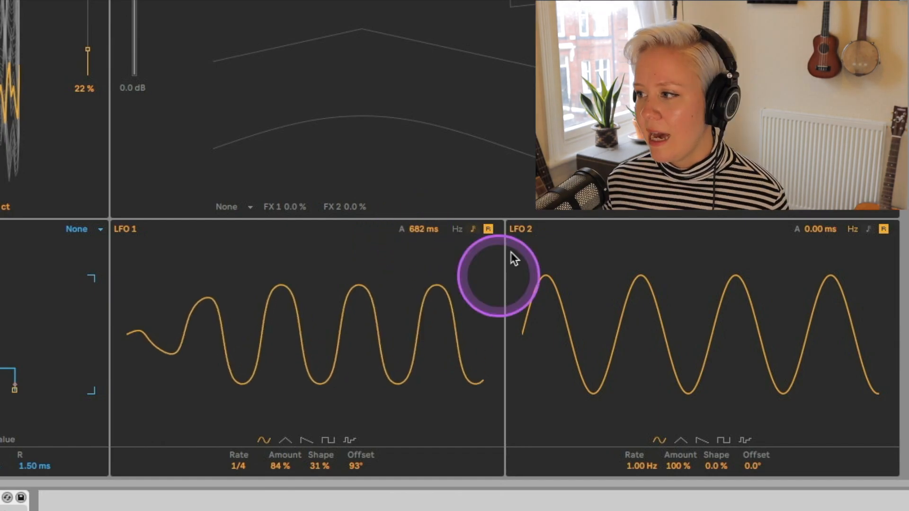
{"action": "left_click", "coordinate": [489, 229]}
{"action": "left_click", "coordinate": [488, 229]}
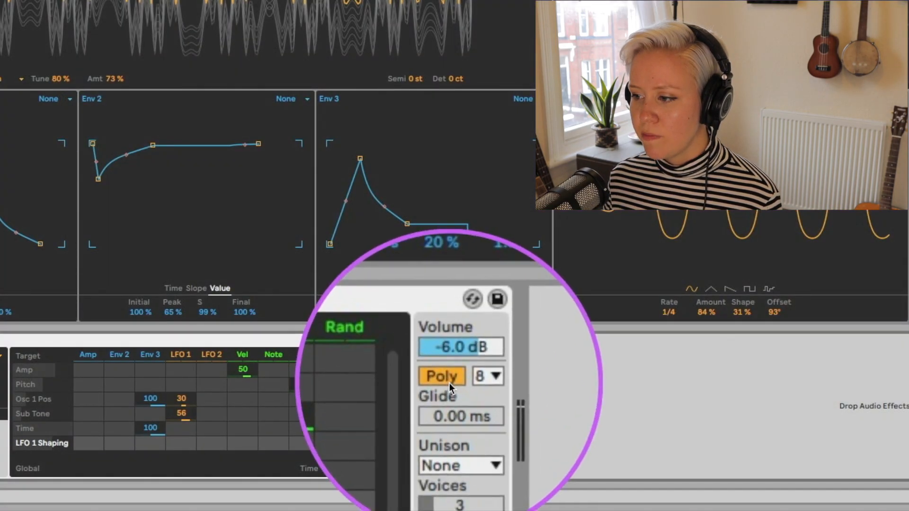
- Compare the Mono and Poly voice modes, limit the polyphony to 3 voices, and select the Glide time in Mono mode
{"action": "left_click", "coordinate": [447, 380]}
{"action": "left_click", "coordinate": [450, 382]}
{"action": "left_click", "coordinate": [450, 381]}
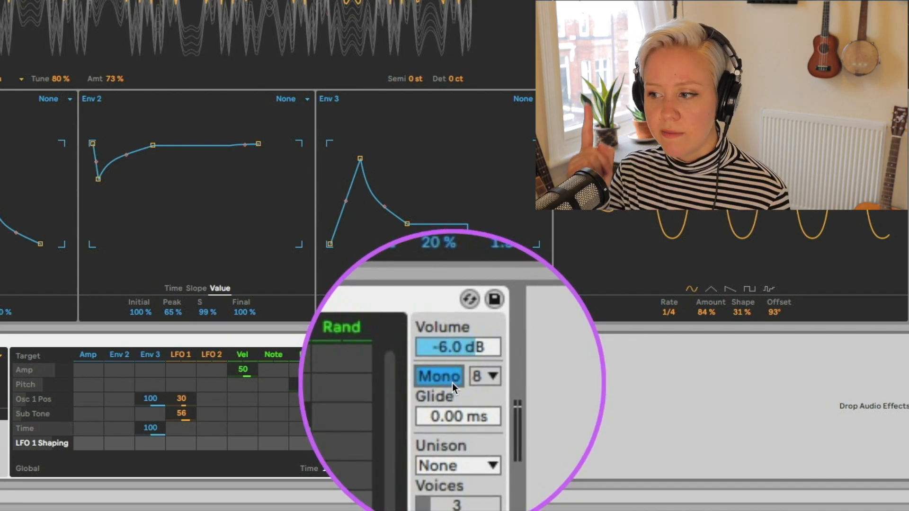
{"action": "left_click", "coordinate": [452, 381]}
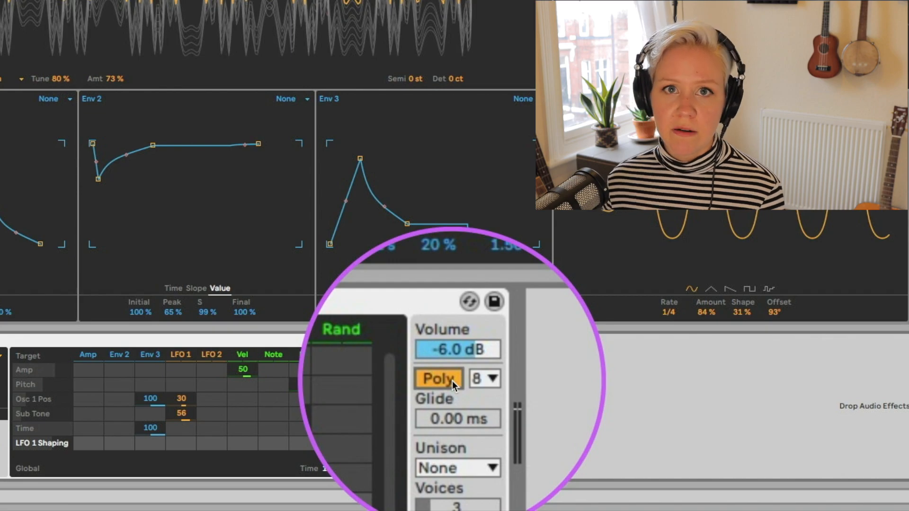
{"action": "left_click", "coordinate": [482, 379]}
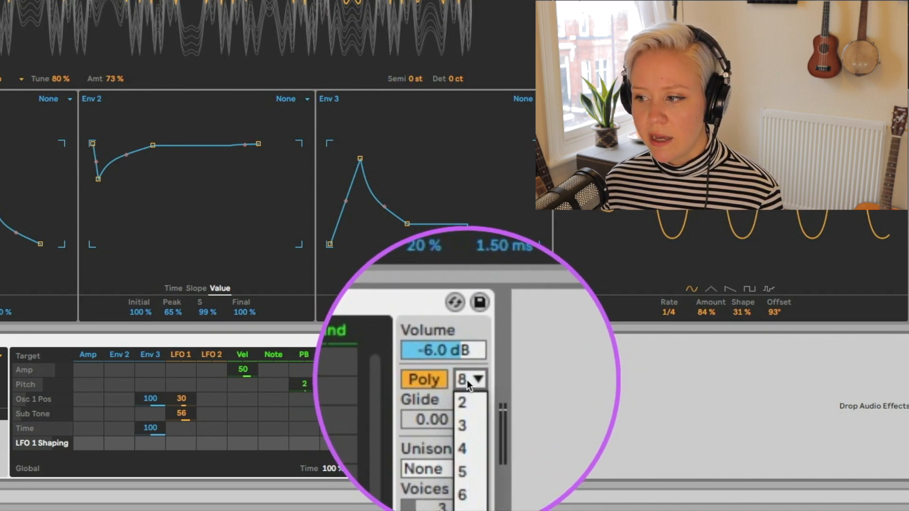
{"action": "left_click", "coordinate": [464, 406]}
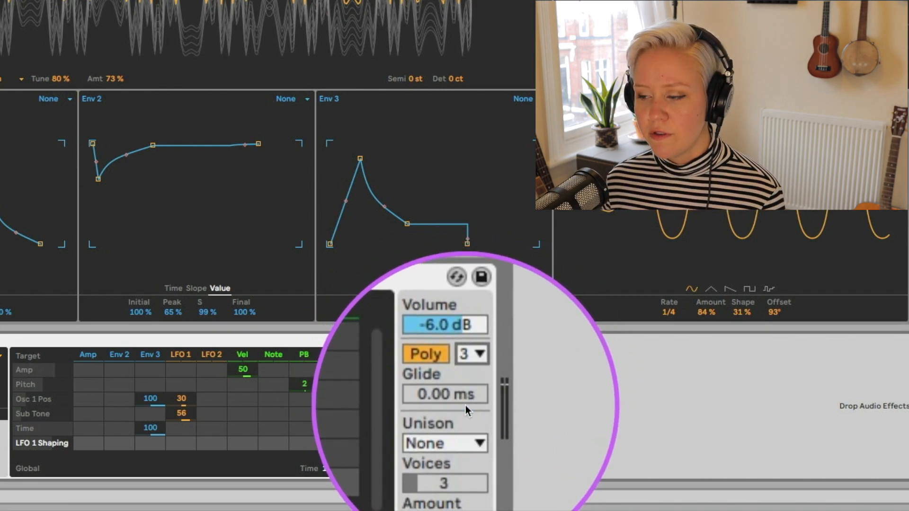
{"action": "left_click", "coordinate": [447, 374]}
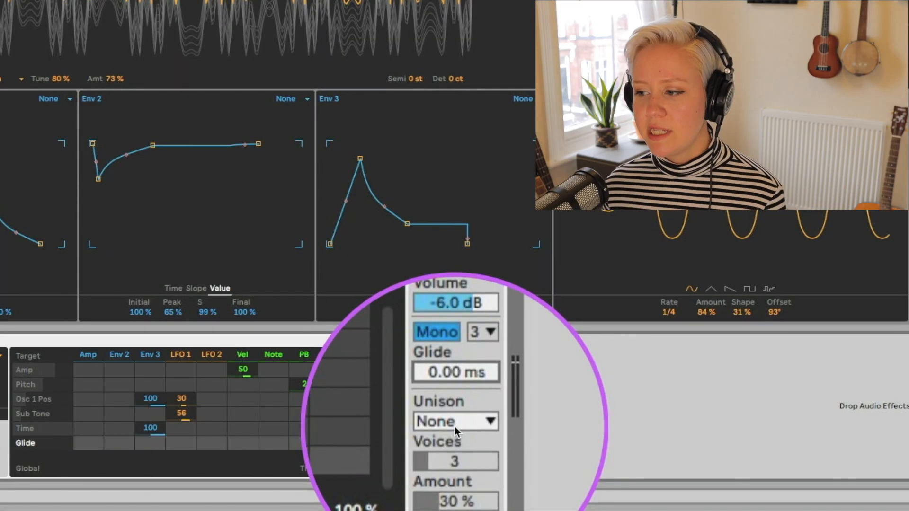
- Audition several of the synth's unison modes, settling on Classic
{"action": "left_click", "coordinate": [454, 427]}
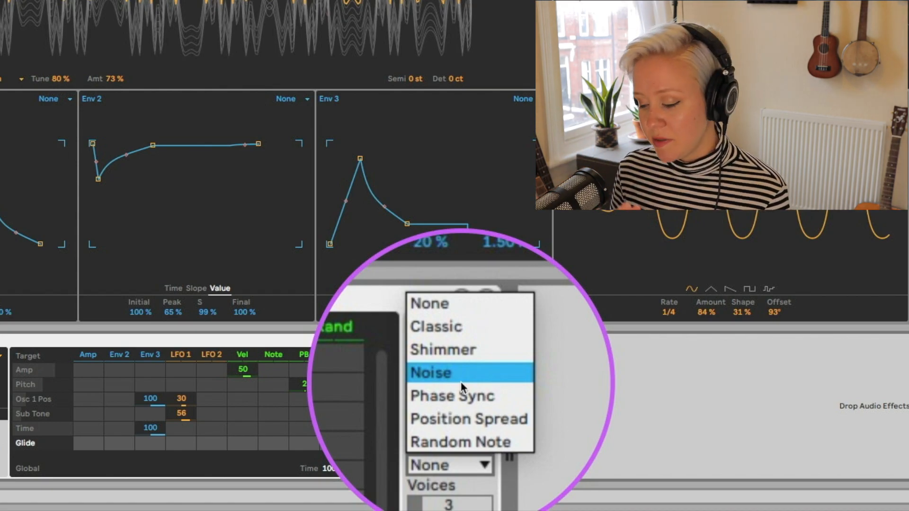
{"action": "left_click", "coordinate": [464, 393]}
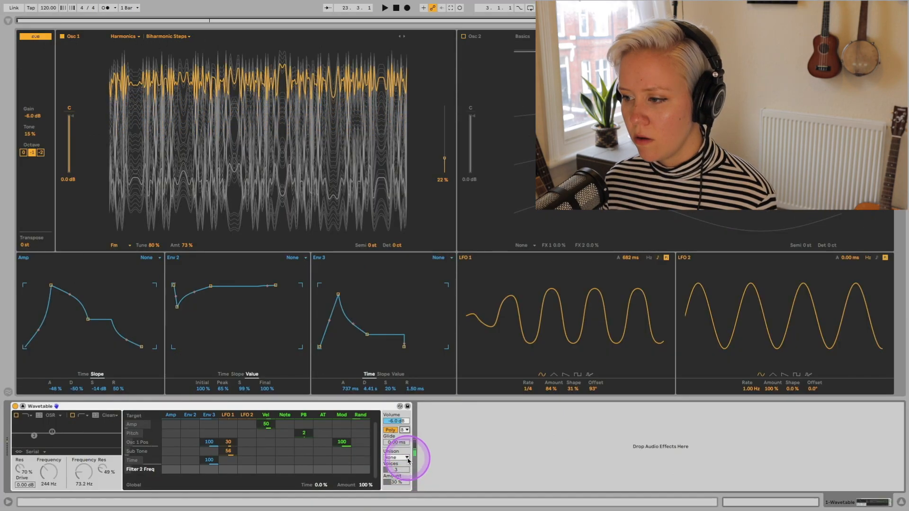
{"action": "left_click", "coordinate": [400, 458]}
{"action": "left_click", "coordinate": [401, 429]}
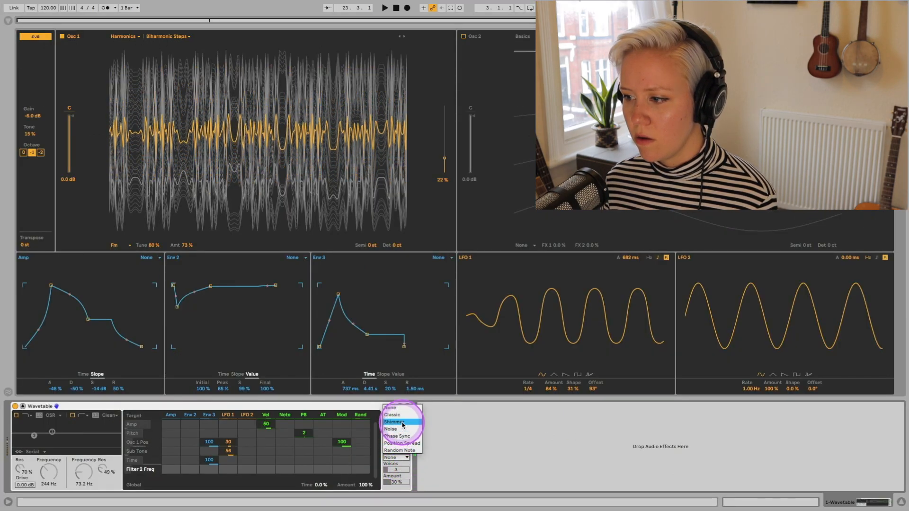
{"action": "left_click", "coordinate": [400, 459]}
{"action": "left_click", "coordinate": [405, 445]}
{"action": "left_click", "coordinate": [402, 458]}
{"action": "left_click", "coordinate": [403, 430]}
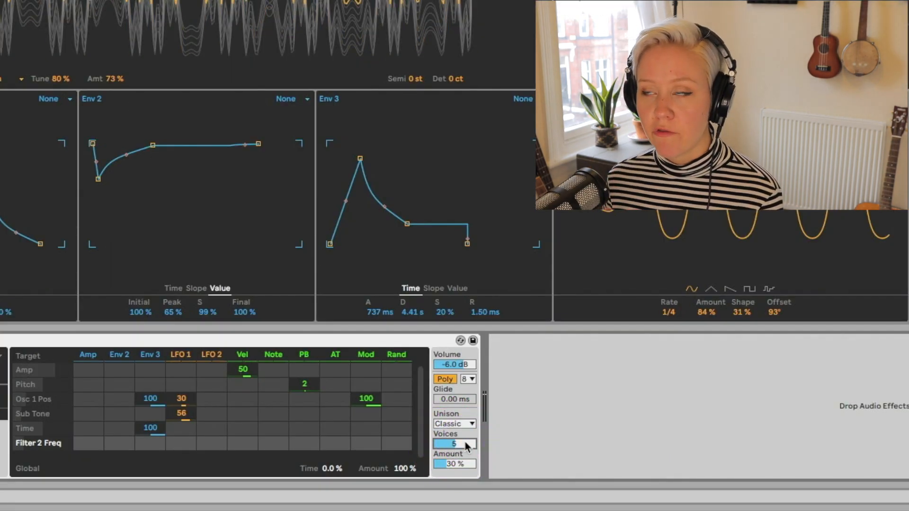
- Set the unison to 5 voices and 67 % amount, and switch its mode to Random Note
{"action": "left_click", "coordinate": [465, 444]}
{"action": "left_click_drag", "start_coordinate": [470, 464], "coordinate": [466, 446]}
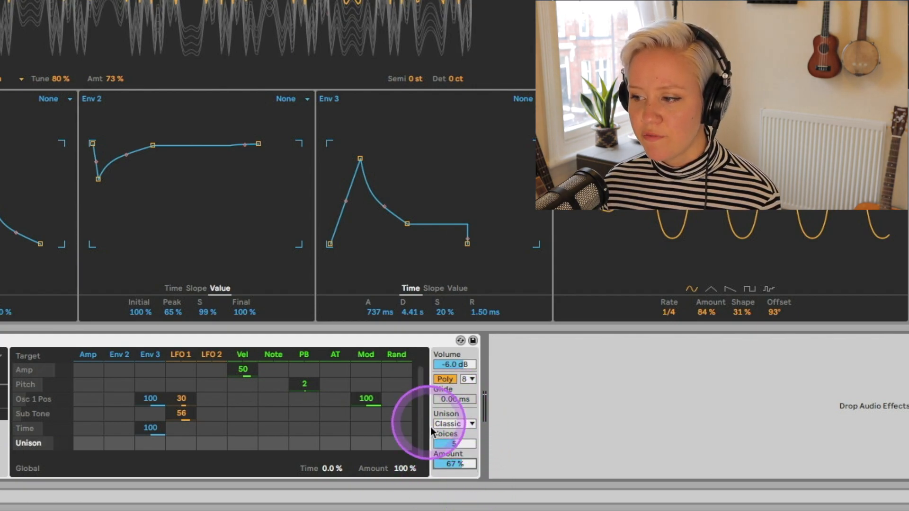
{"action": "left_click", "coordinate": [460, 424]}
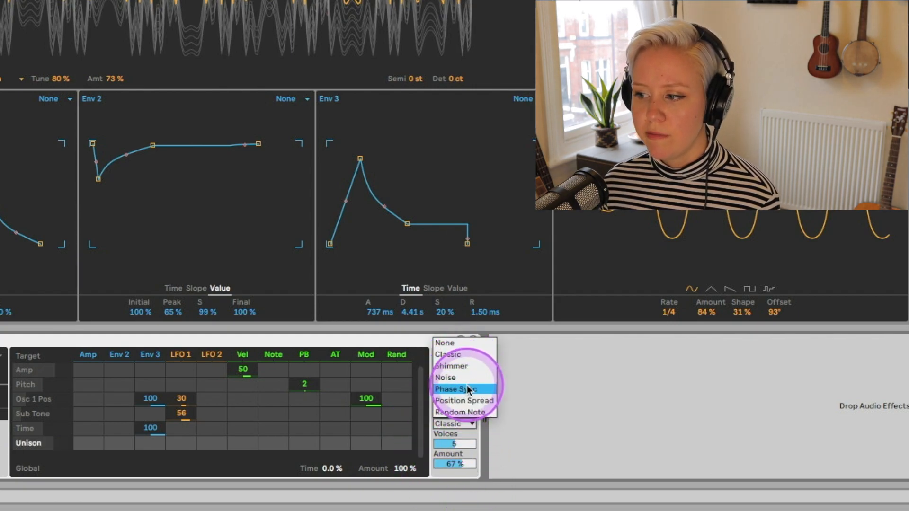
{"action": "left_click", "coordinate": [461, 412]}
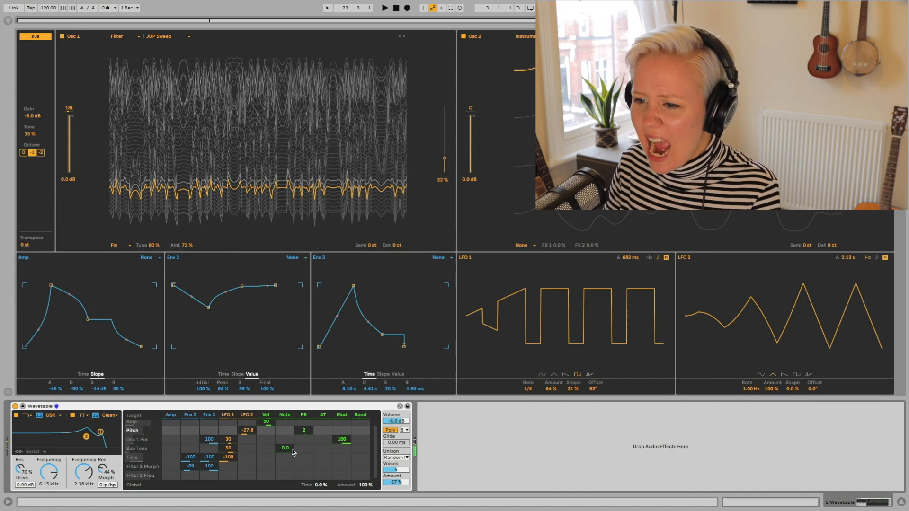
- Move oscillator 1's wavetable position on the JUP Sweep table to about 65 %
{"action": "left_click", "coordinate": [330, 116]}
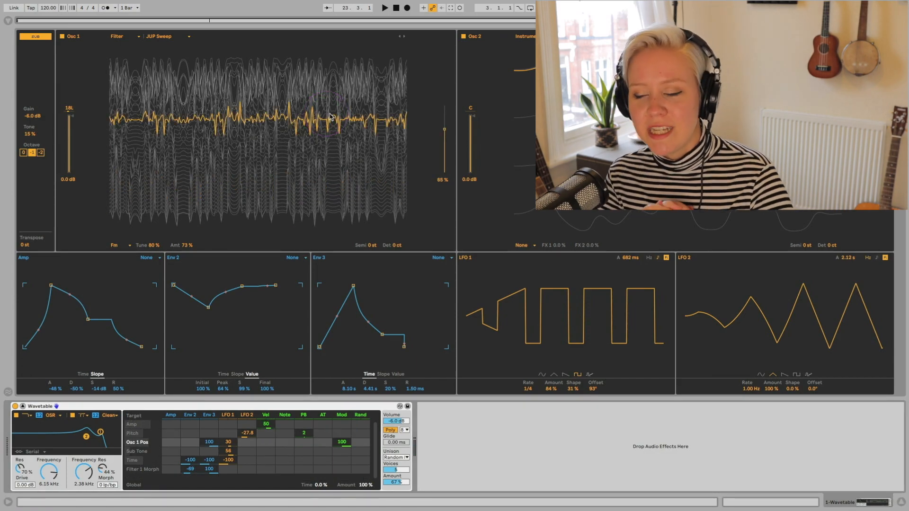